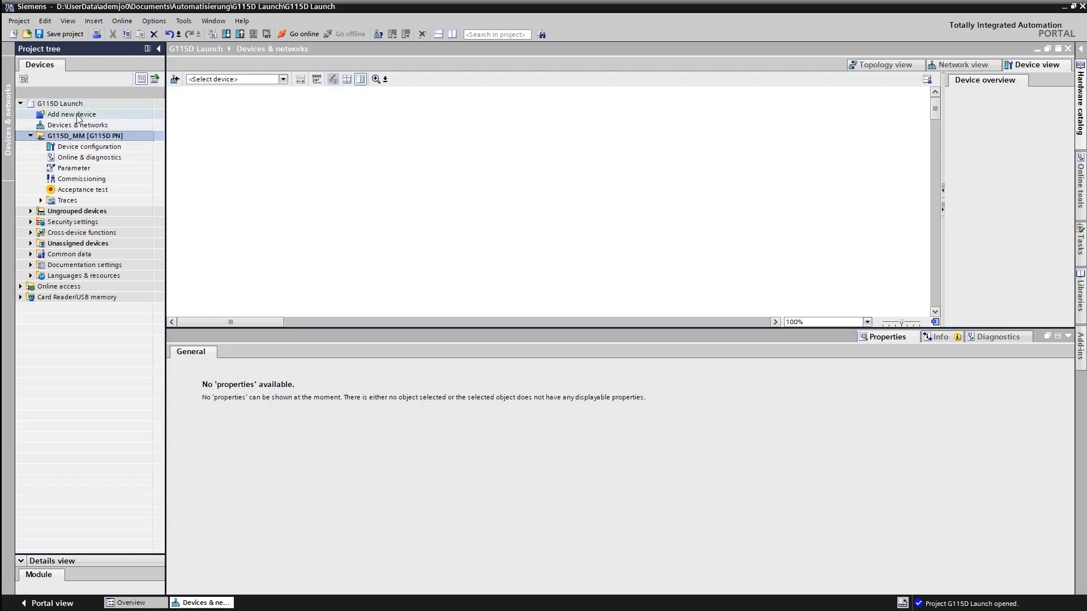
Step: Add a SINAMICS G115D PN drive to the project with the device name G115D_WM
double_click(77, 117)
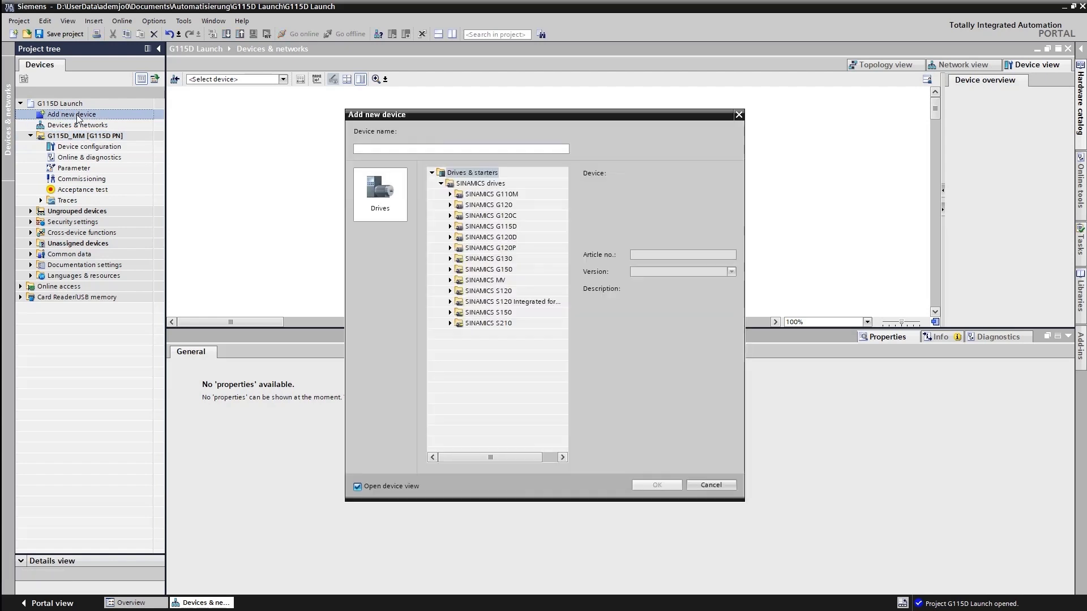
left_click(366, 148)
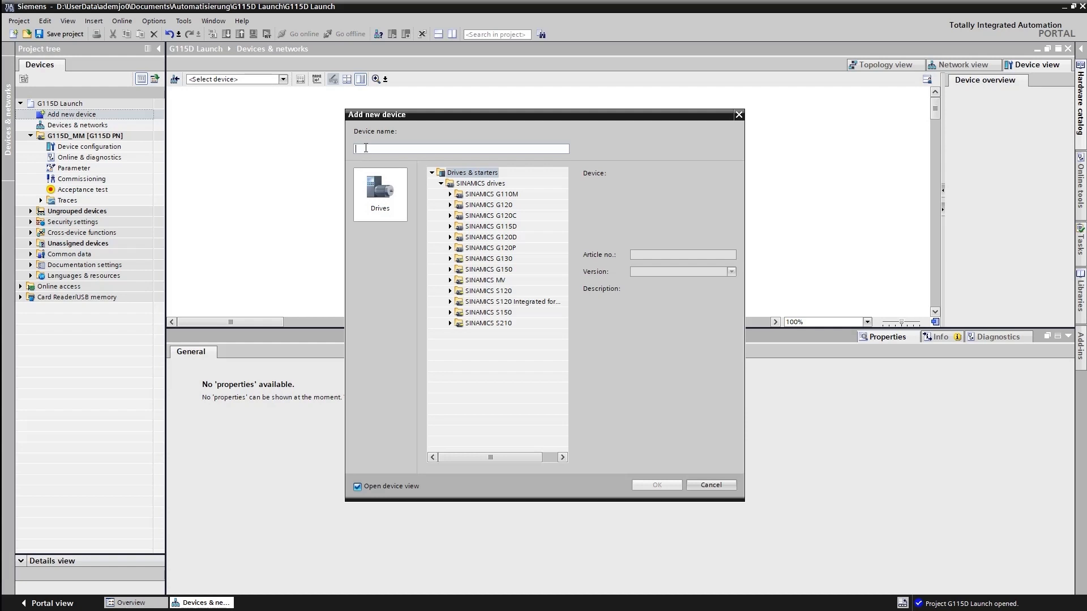
type("G115D_WM")
left_click(450, 227)
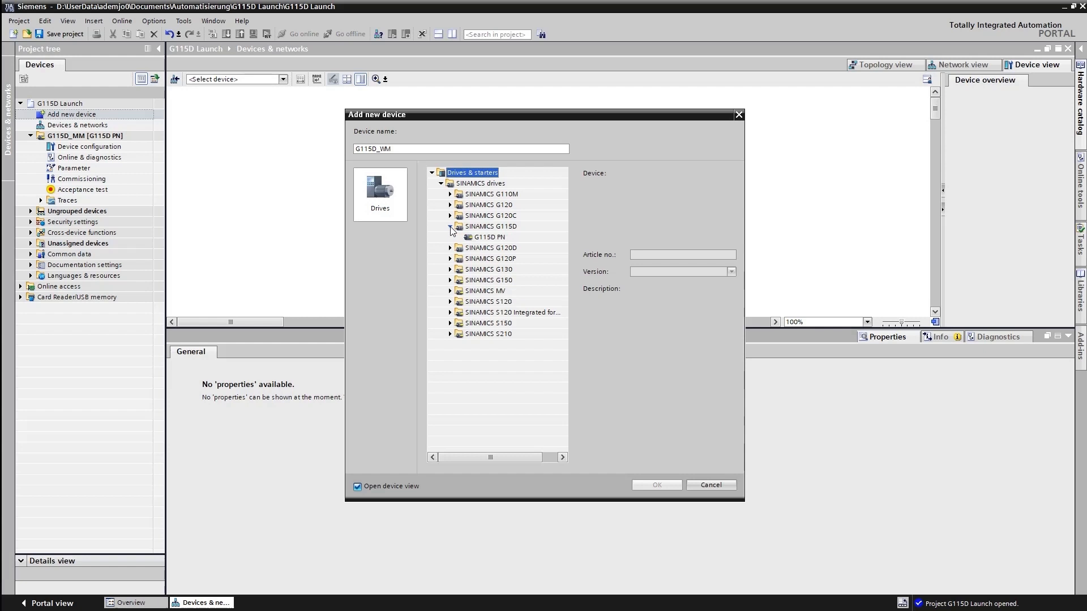
double_click(484, 237)
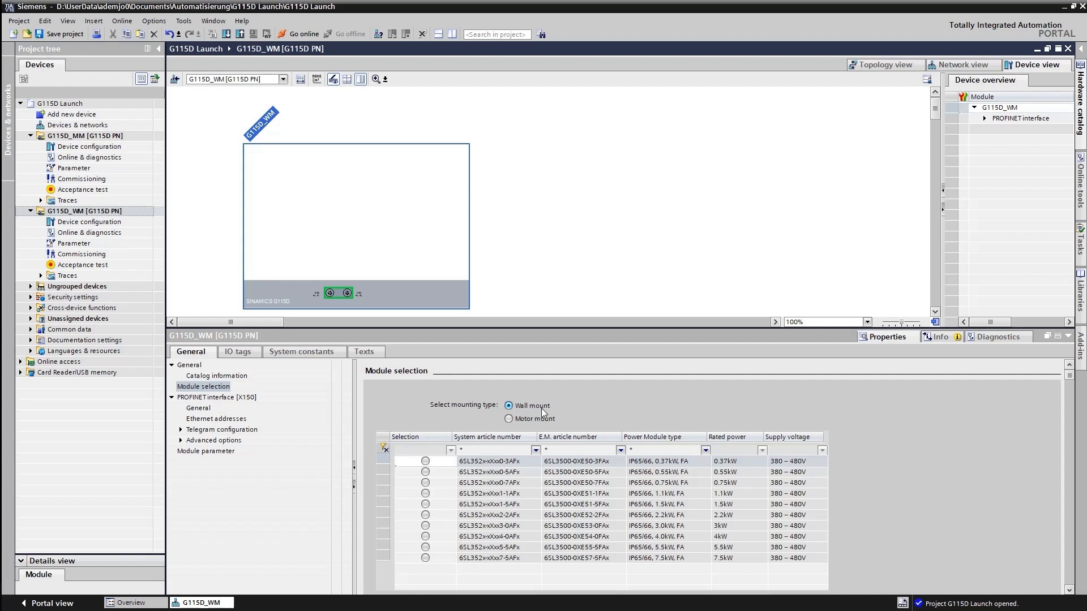
Step: Assign the wall-mounted 0.55 kW power module to G115D_WM and go to its commissioning
left_click(425, 474)
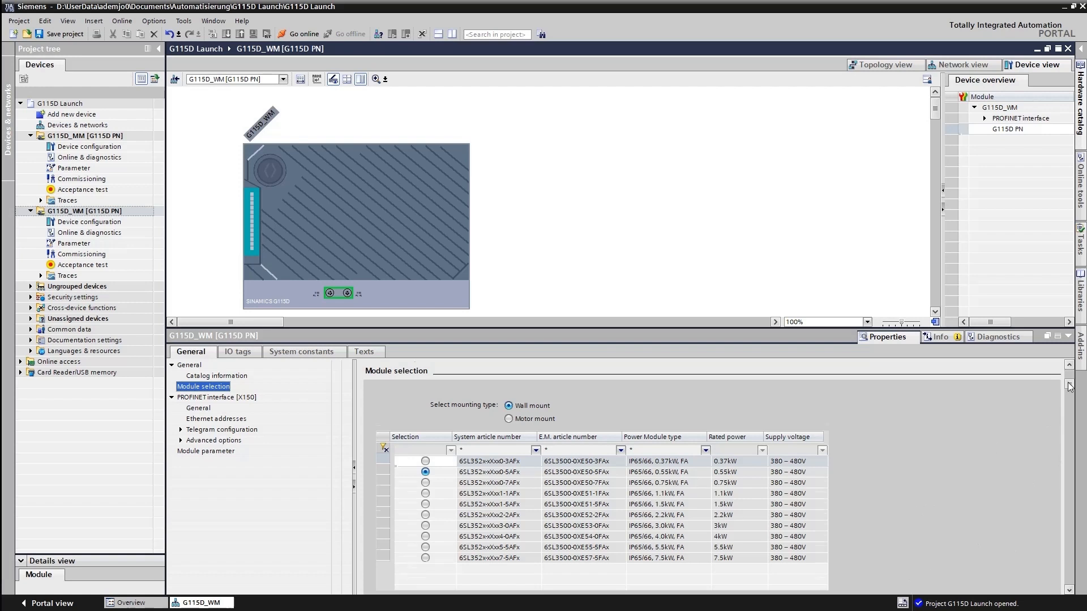
left_click_drag(1069, 378, 1069, 416)
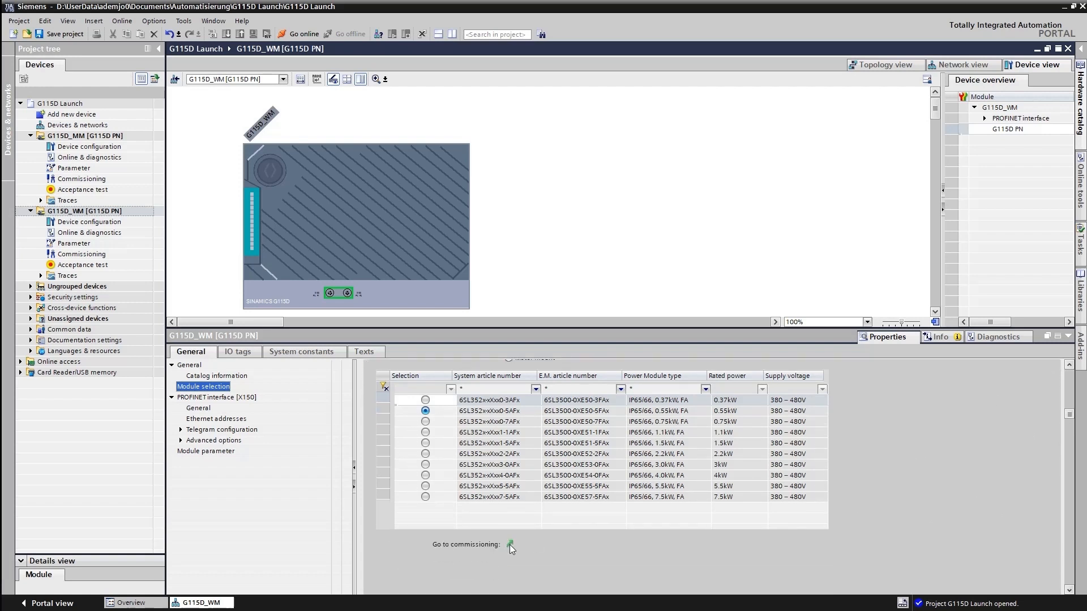
left_click(509, 545)
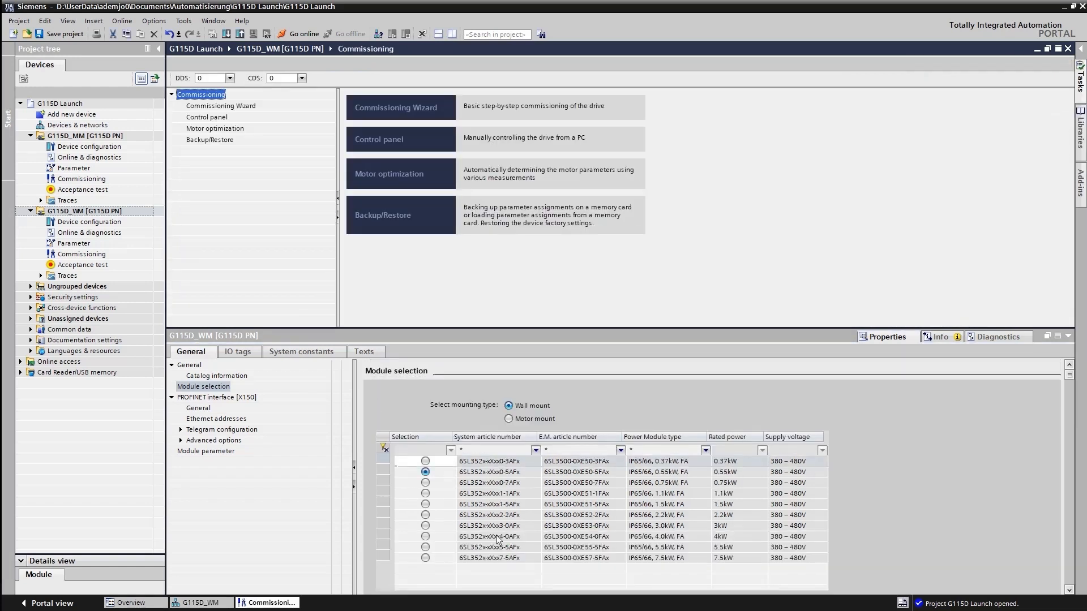
Step: Start the Commissioning Wizard and accept U/f control with linear characteristic as the control type
left_click(220, 107)
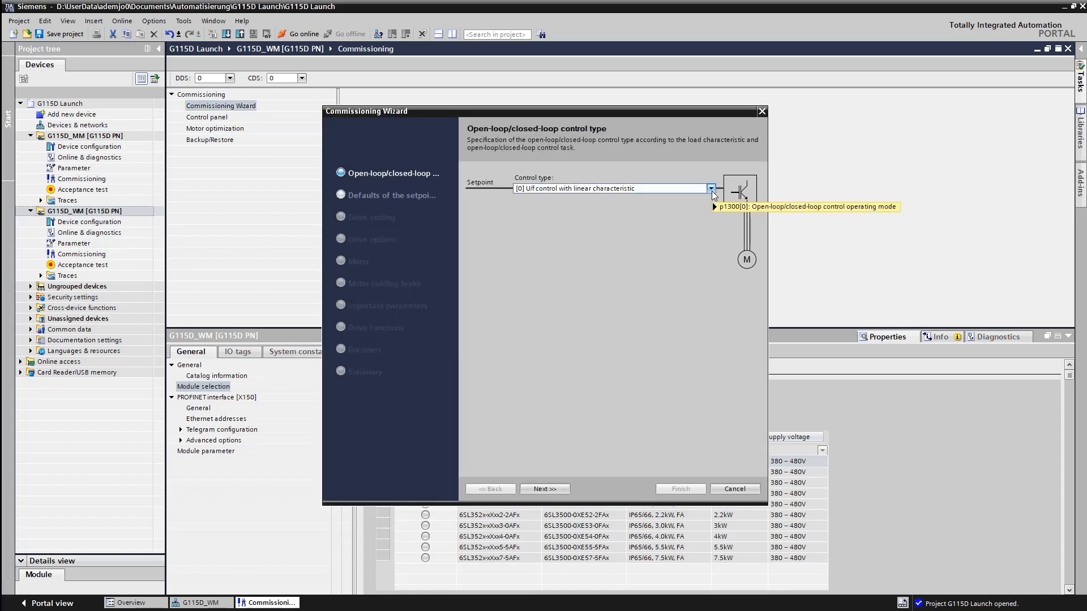
mouse_move(712, 195)
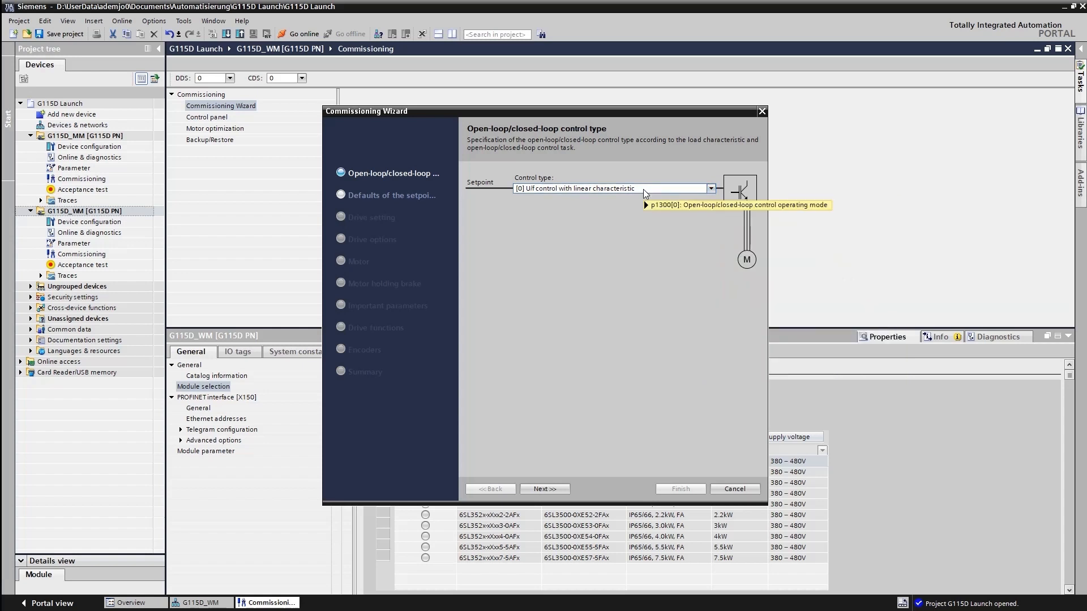
left_click(549, 491)
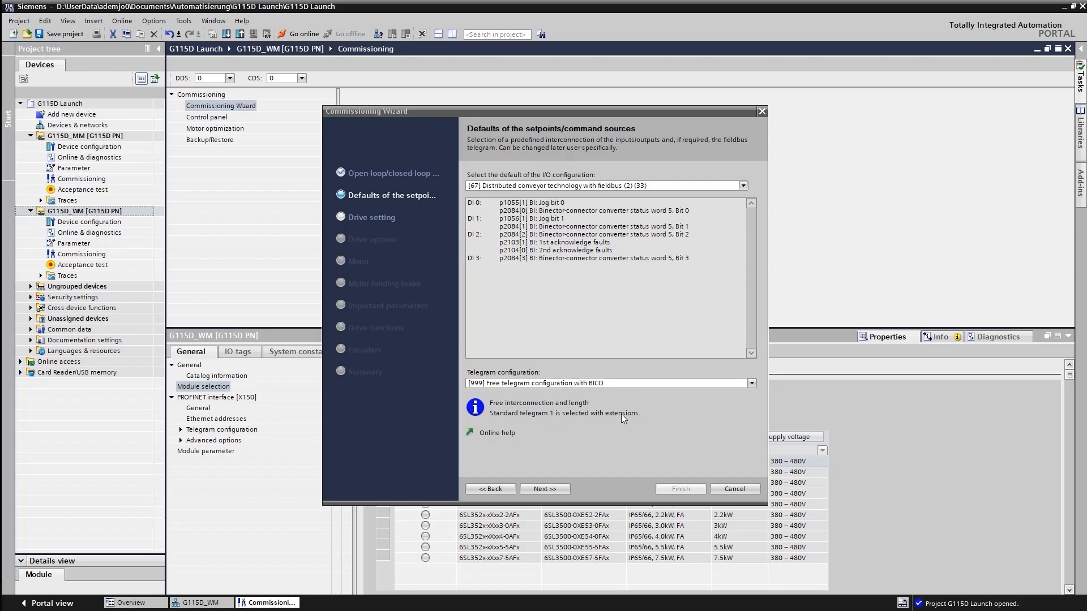
Step: Accept I/O configuration 67 with free telegram 999, the 400 V IEC drive setting and the braking resistor with 0.55 kW maximum braking power
left_click(555, 491)
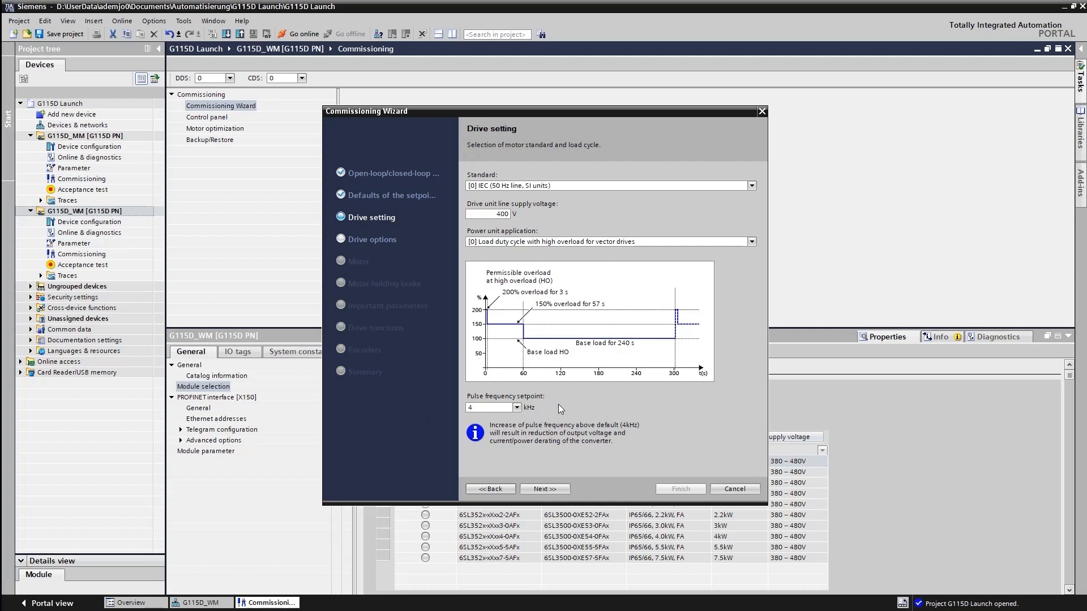
left_click(555, 489)
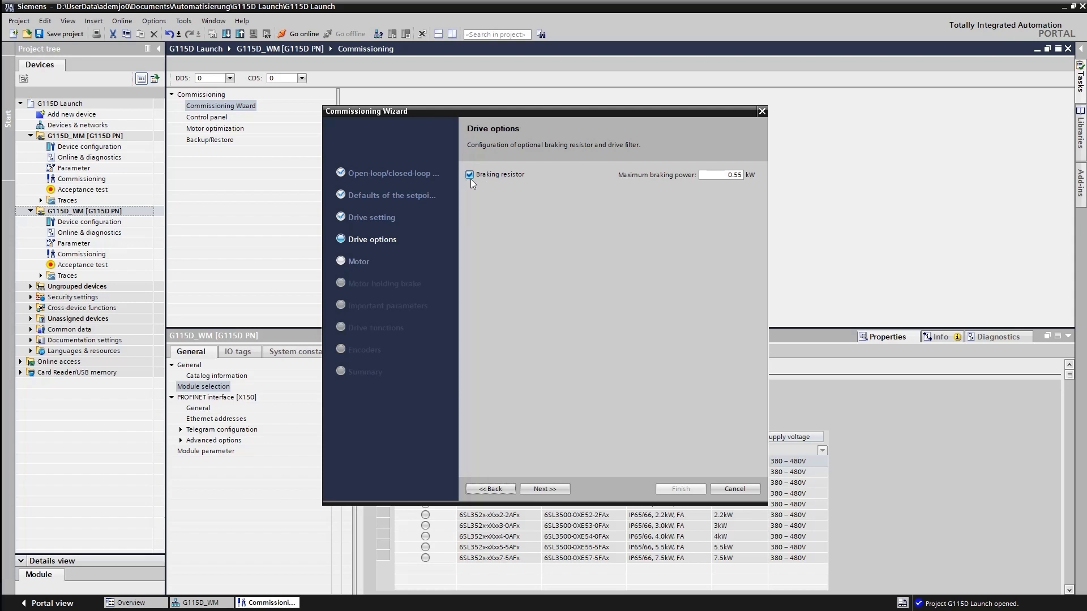
left_click(547, 487)
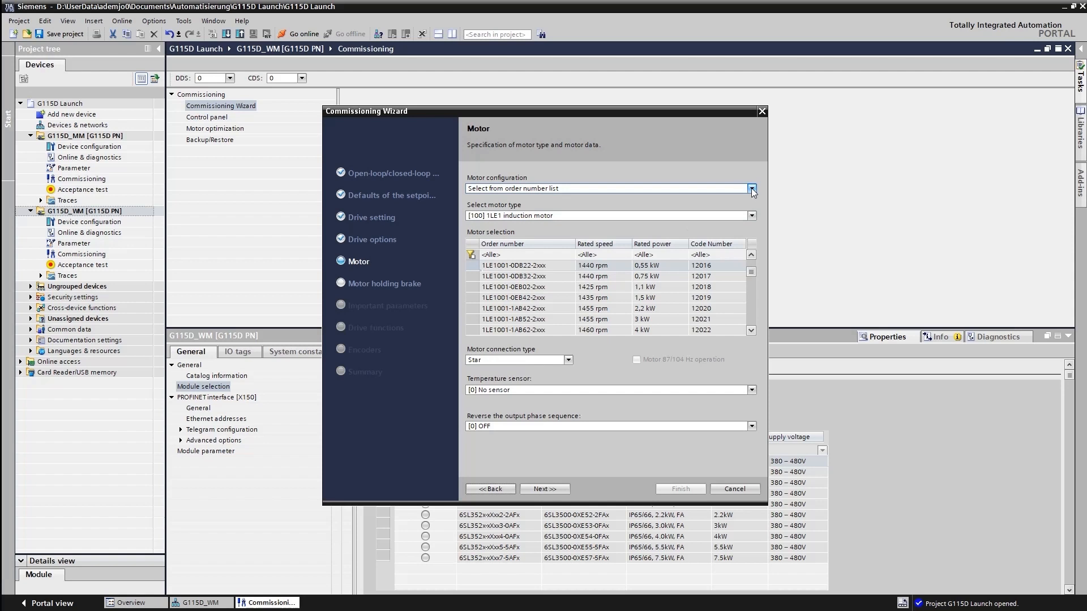
Step: Configure the motor from the order number list with motor type [181] 2KJ8 induction motor
left_click(752, 217)
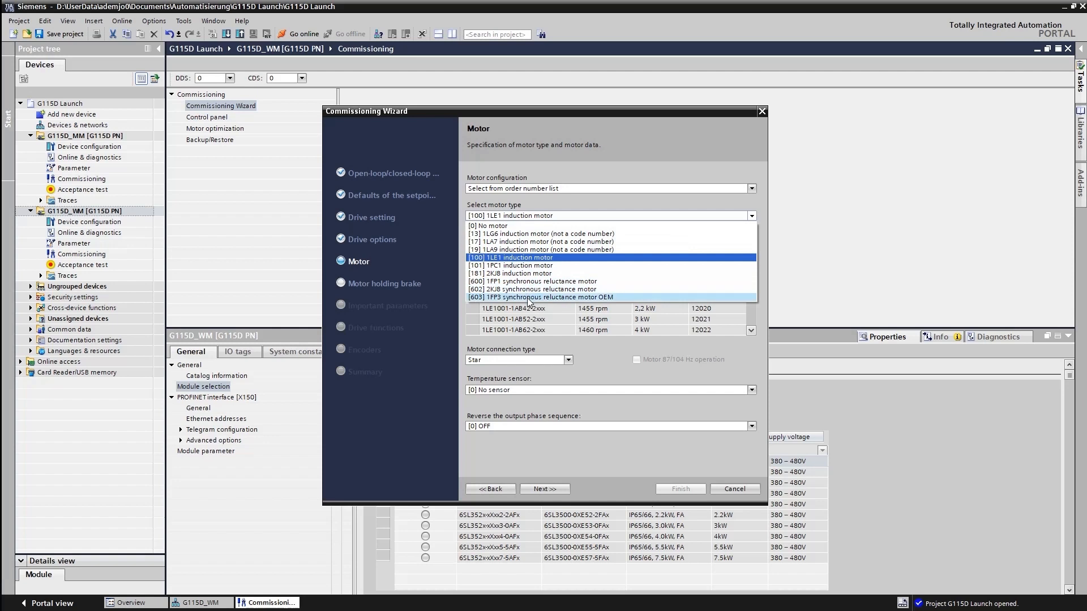
left_click(753, 190)
left_click(752, 189)
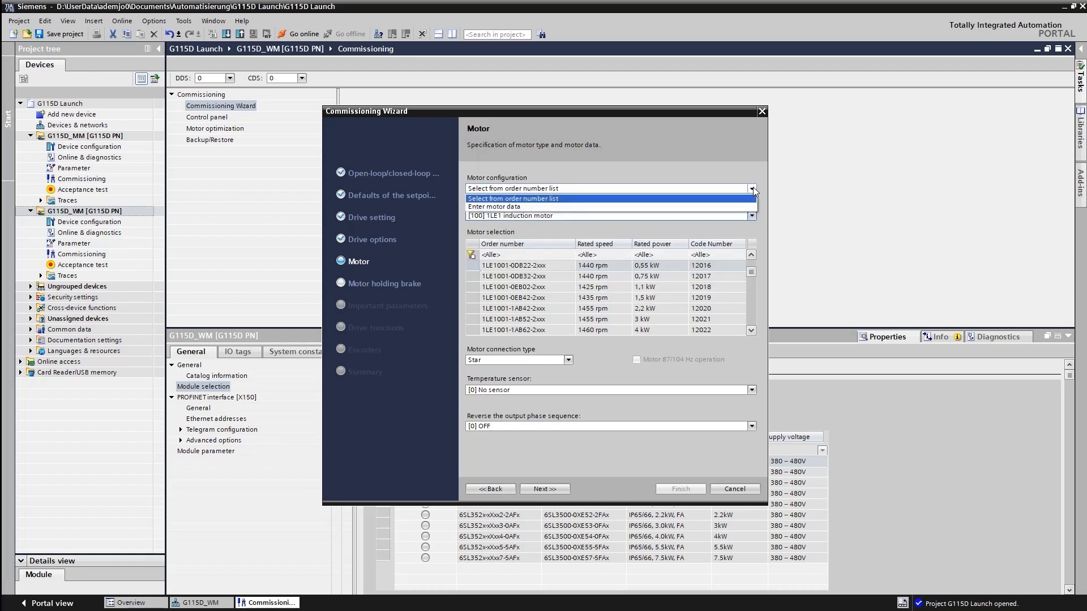
left_click(542, 198)
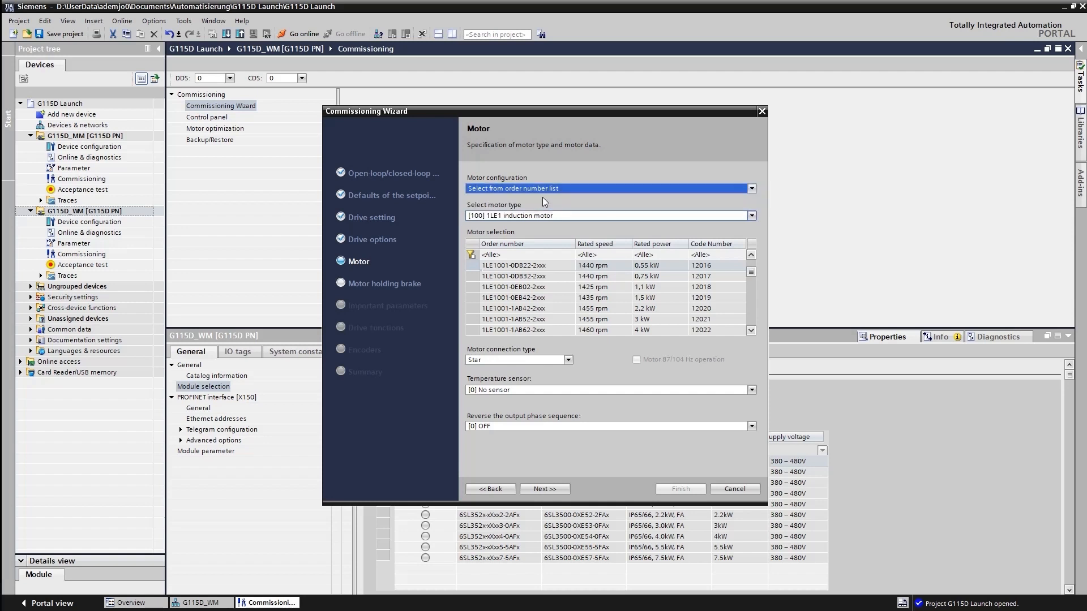
left_click(751, 216)
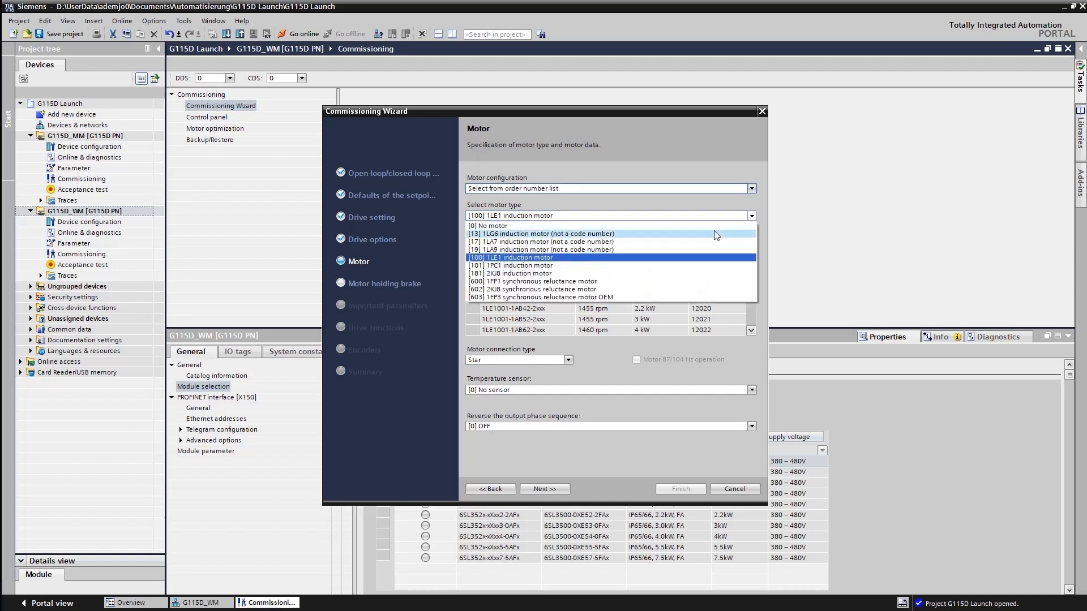
left_click(541, 274)
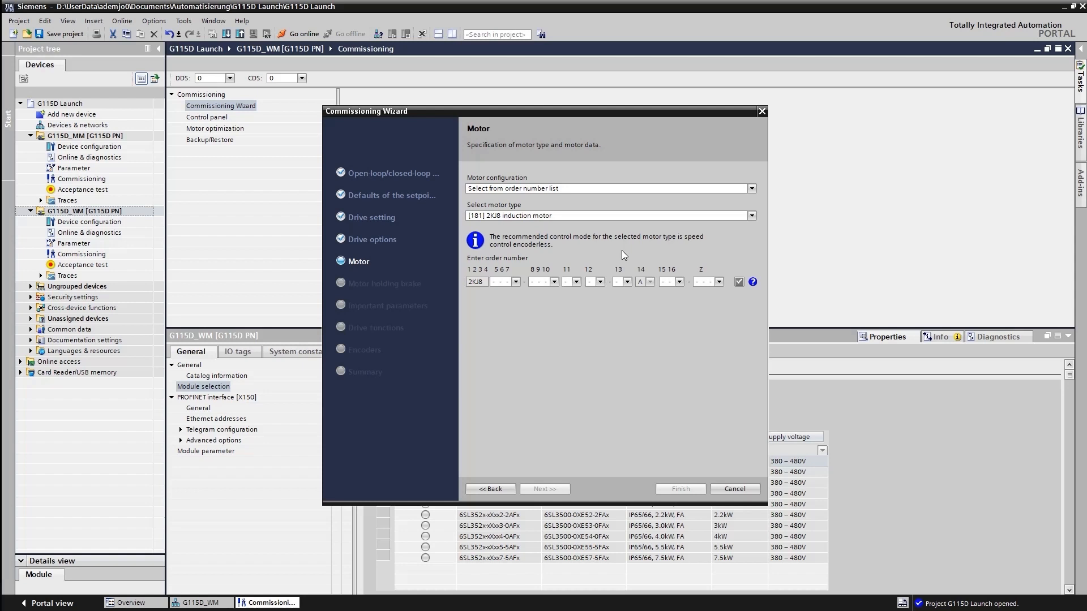
Step: Set positions 5 to 13 of the 2KJ8 motor's article number to 500, 2CF, 1, 1 and 0
left_click(517, 281)
left_click_drag(569, 318, 572, 355)
left_click(515, 334)
left_click(554, 281)
left_click(546, 314)
left_click(576, 282)
left_click(601, 281)
left_click(627, 282)
left_click(627, 301)
Step: Complete the motor's article number with B1 for positions 15–16 and option D1X, validate it and accept the motor data
left_click(680, 281)
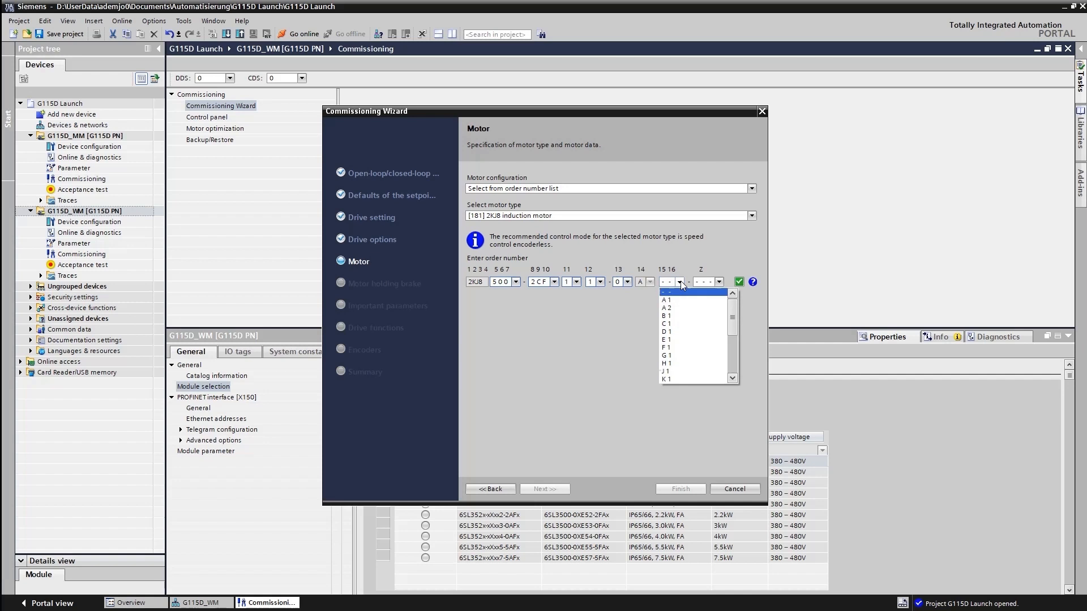
left_click(677, 315)
left_click(719, 282)
left_click(711, 299)
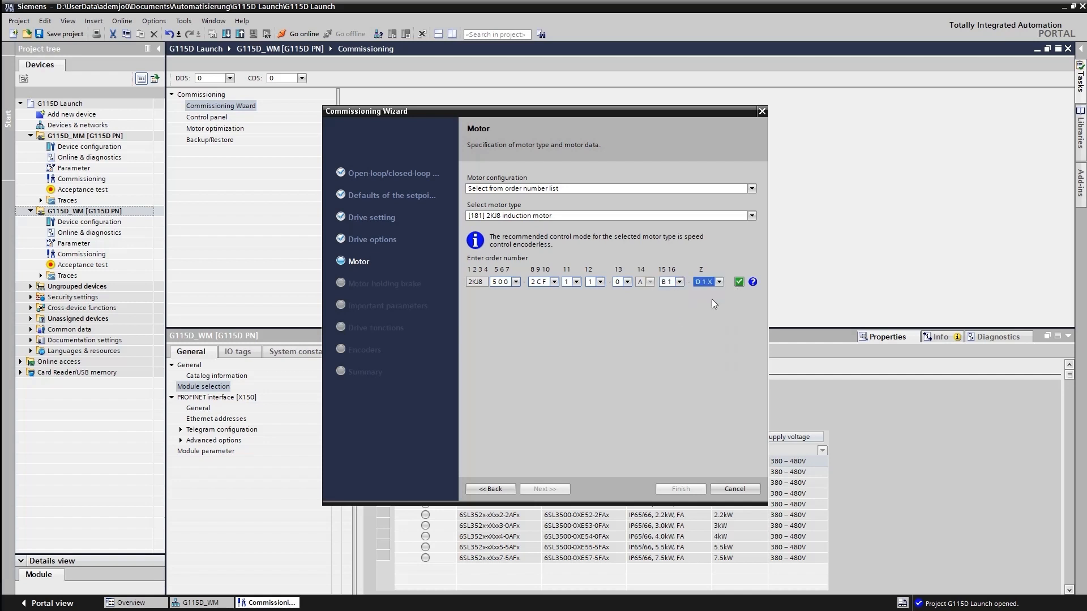
left_click(739, 283)
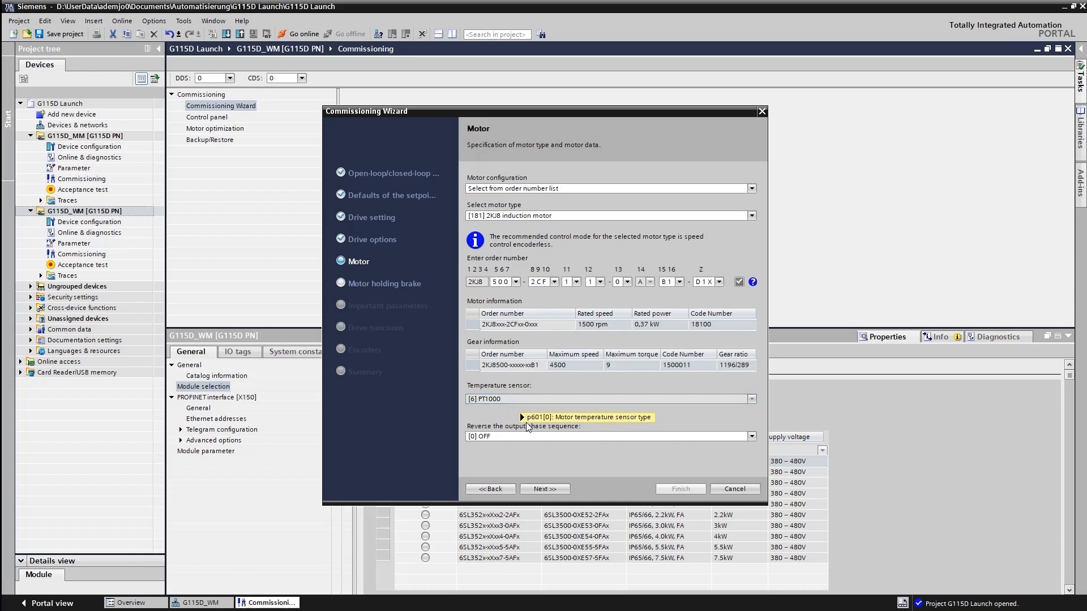
left_click(551, 490)
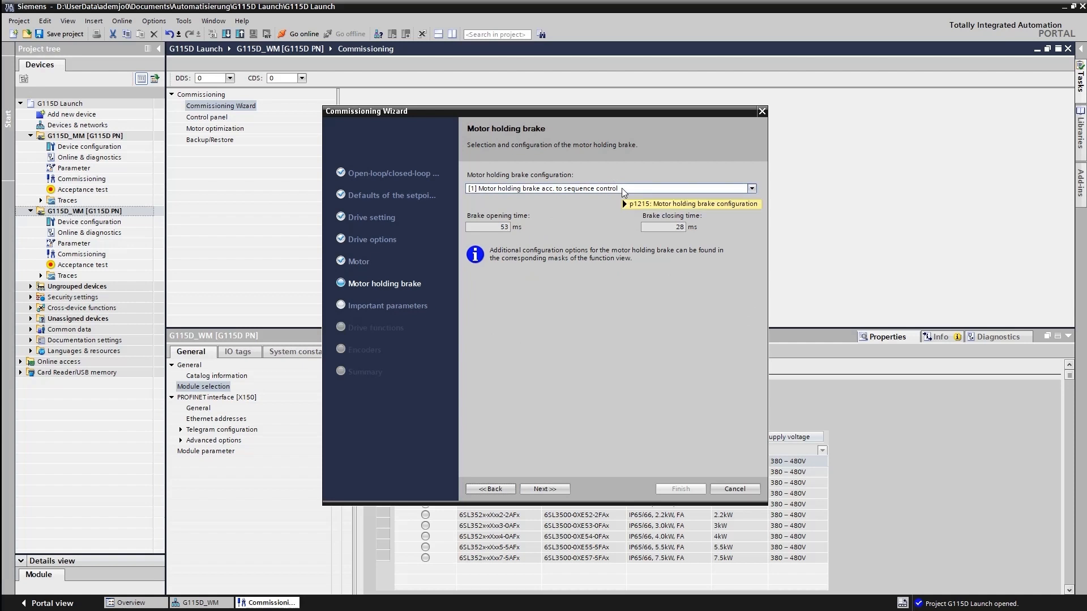
Step: Accept the motor holding brake acc. to sequence control, the important parameters, and the Standard drive functions with complete calculation
mouse_move(622, 189)
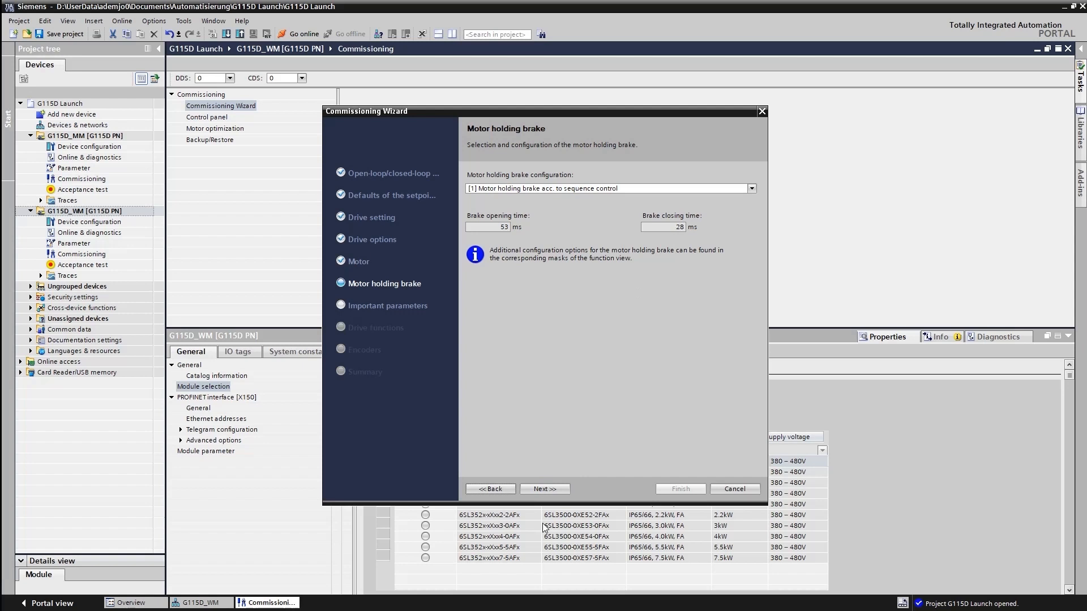
left_click(550, 489)
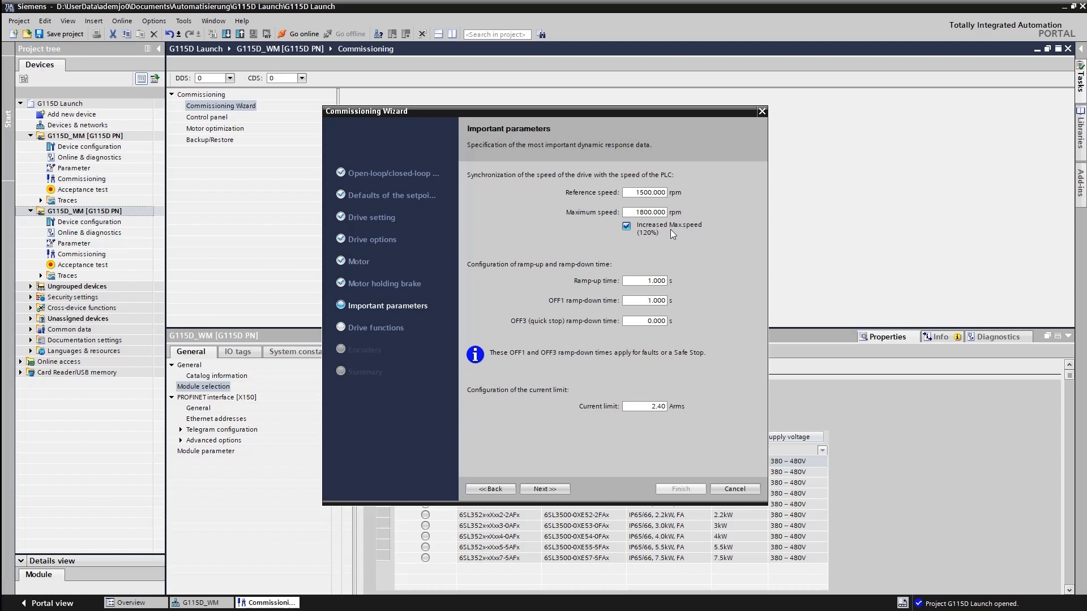
left_click(557, 490)
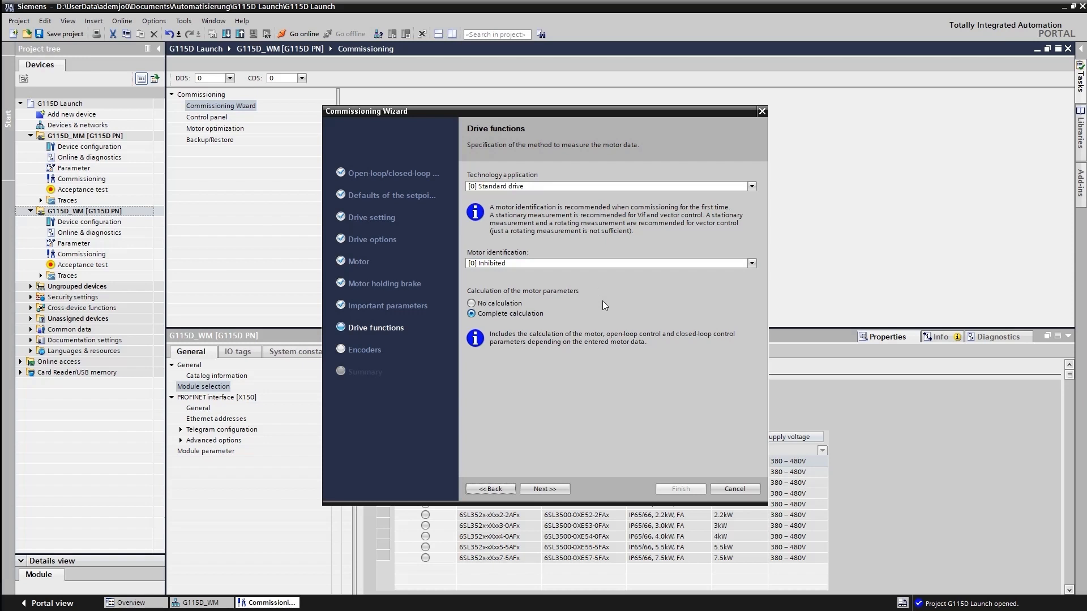
left_click(544, 489)
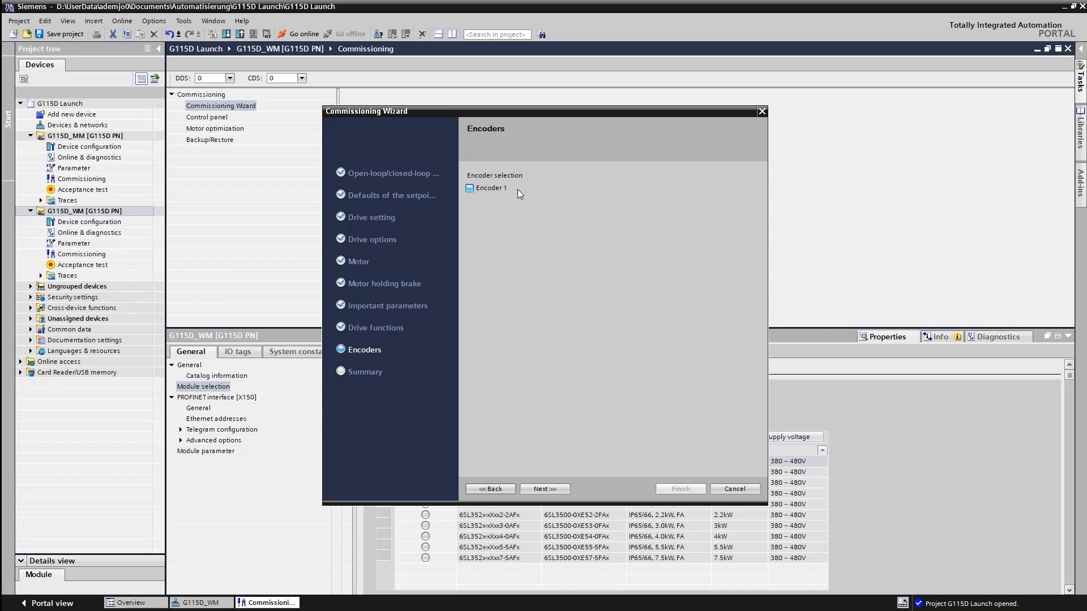
left_click(469, 188)
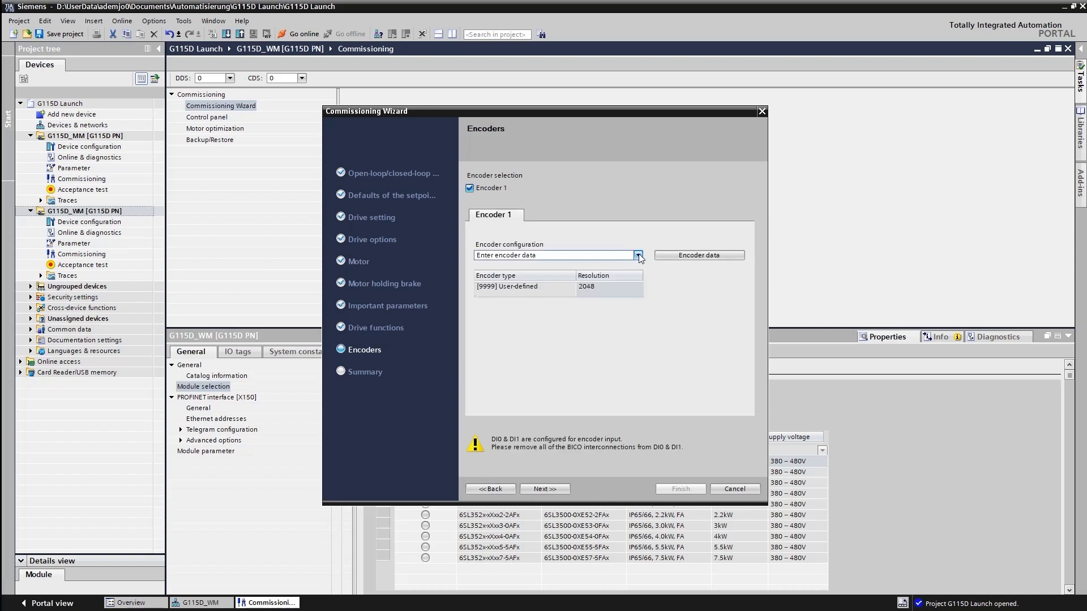
mouse_move(639, 256)
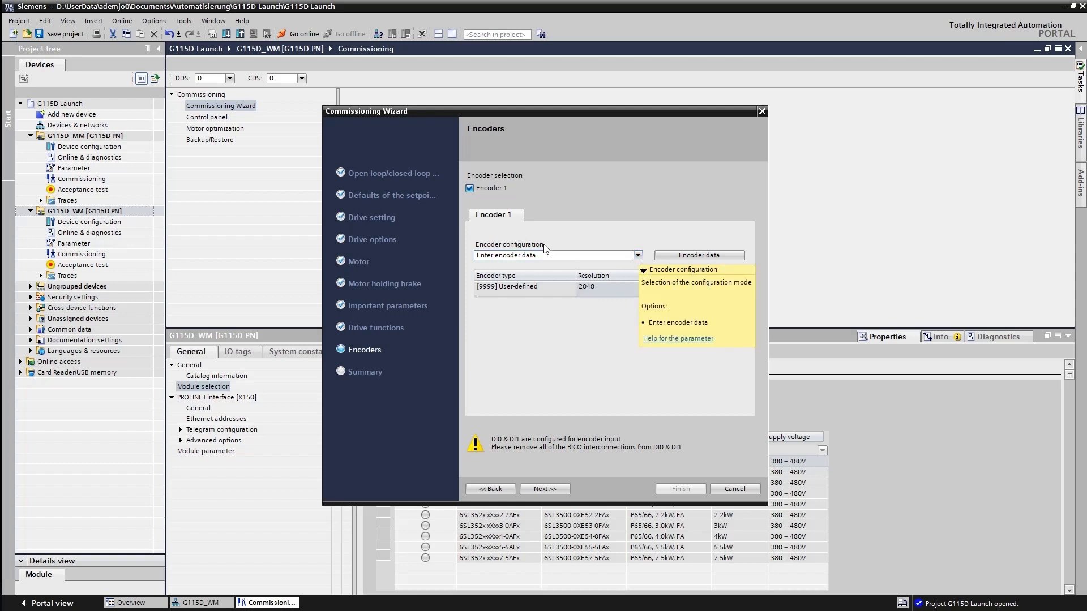
left_click(470, 187)
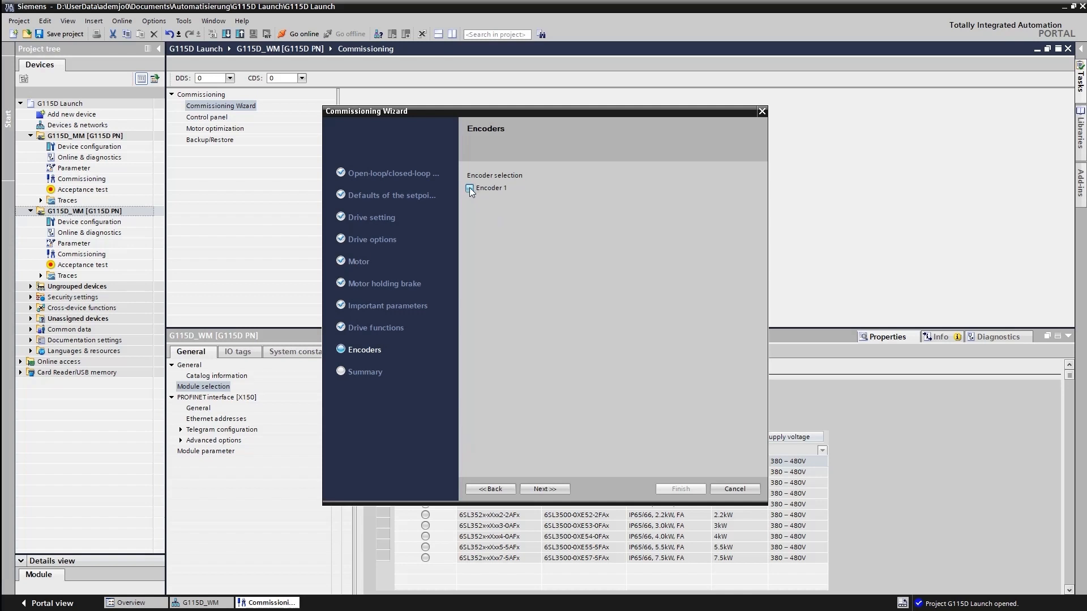
Step: Proceed without an encoder, review the whole summary of drive data and finish the Commissioning Wizard
left_click(562, 493)
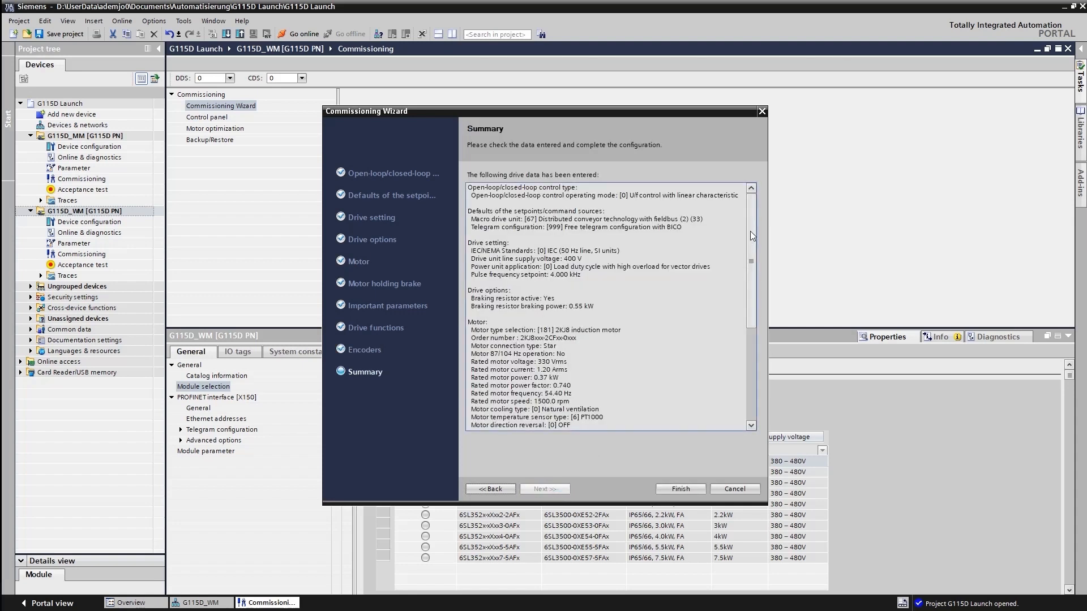
left_click_drag(750, 231, 760, 339)
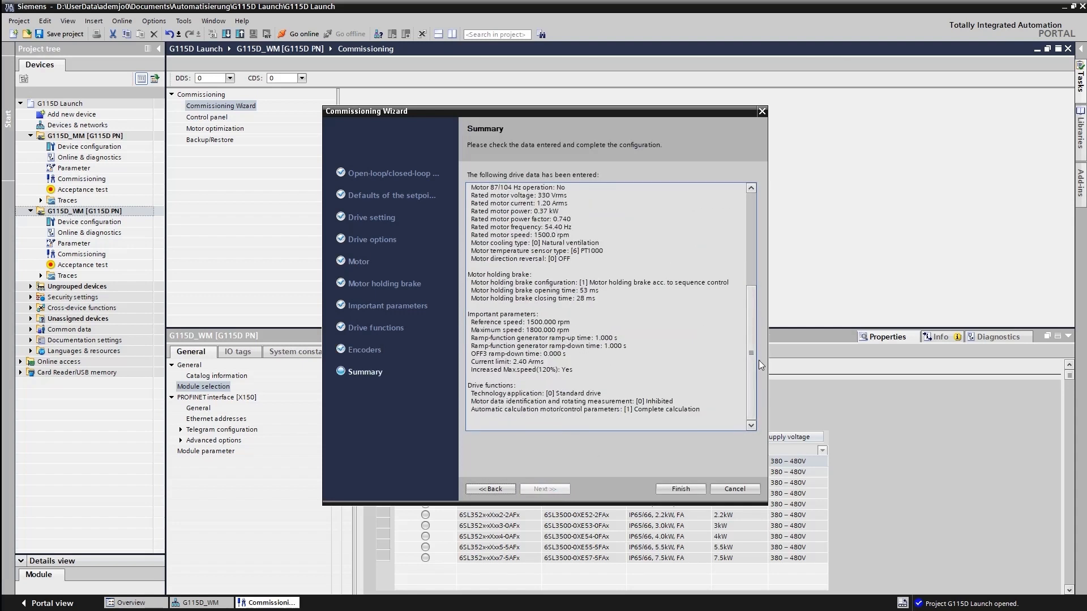
left_click(680, 489)
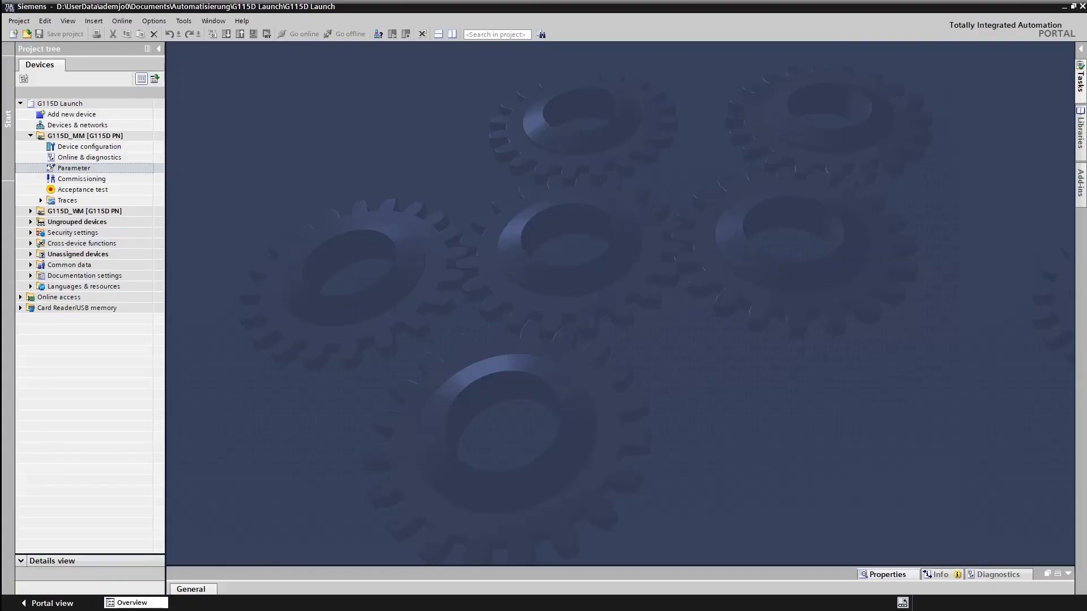
Step: Open the conveyor technology parameters of the G115D_MM drive and choose Conveyor as the application
left_click(79, 169)
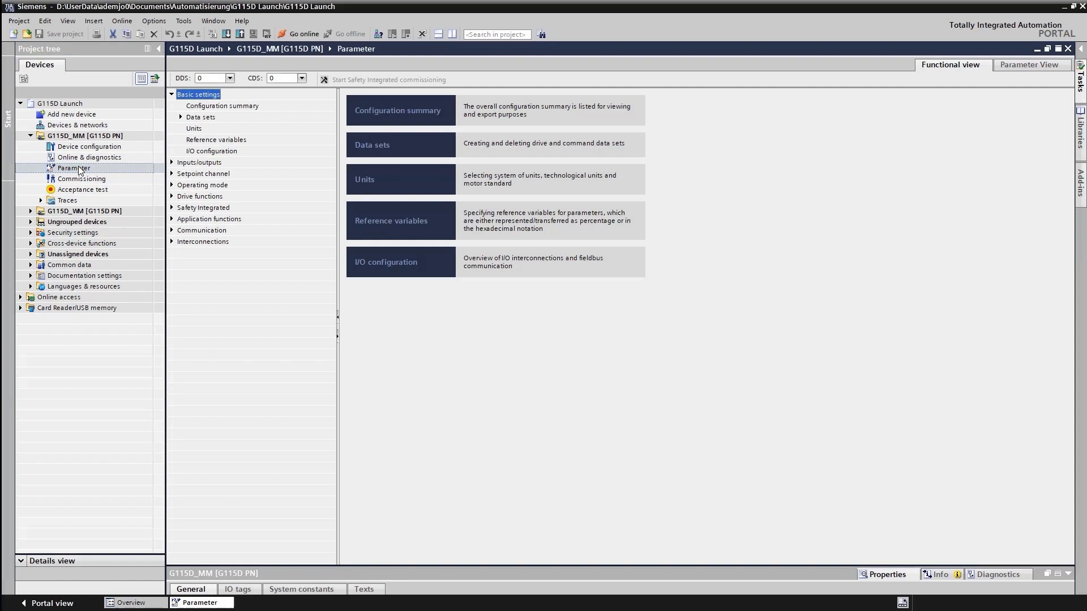
left_click(172, 220)
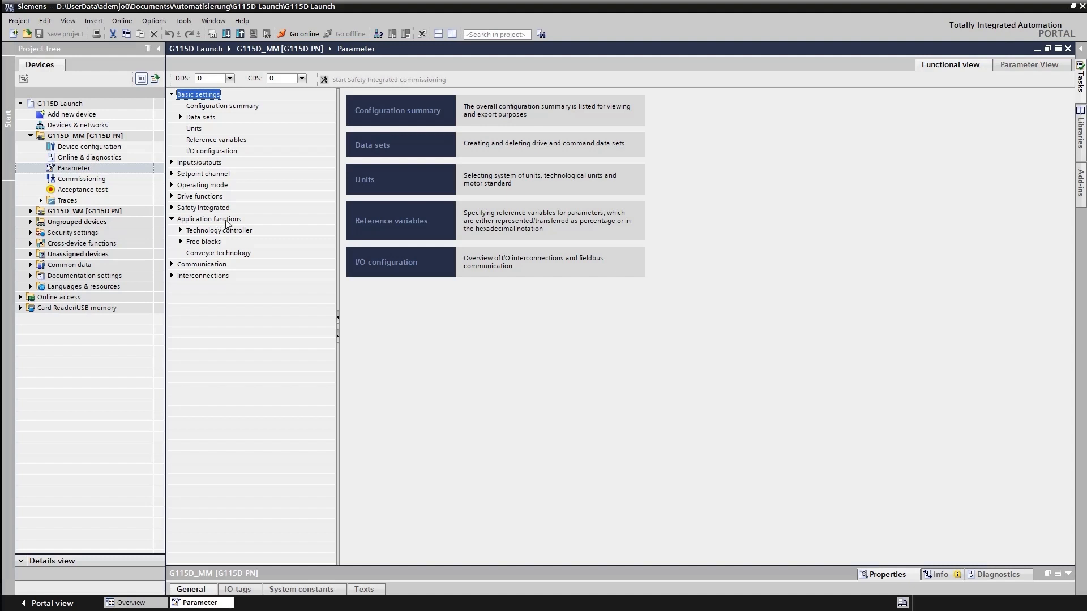
left_click(225, 255)
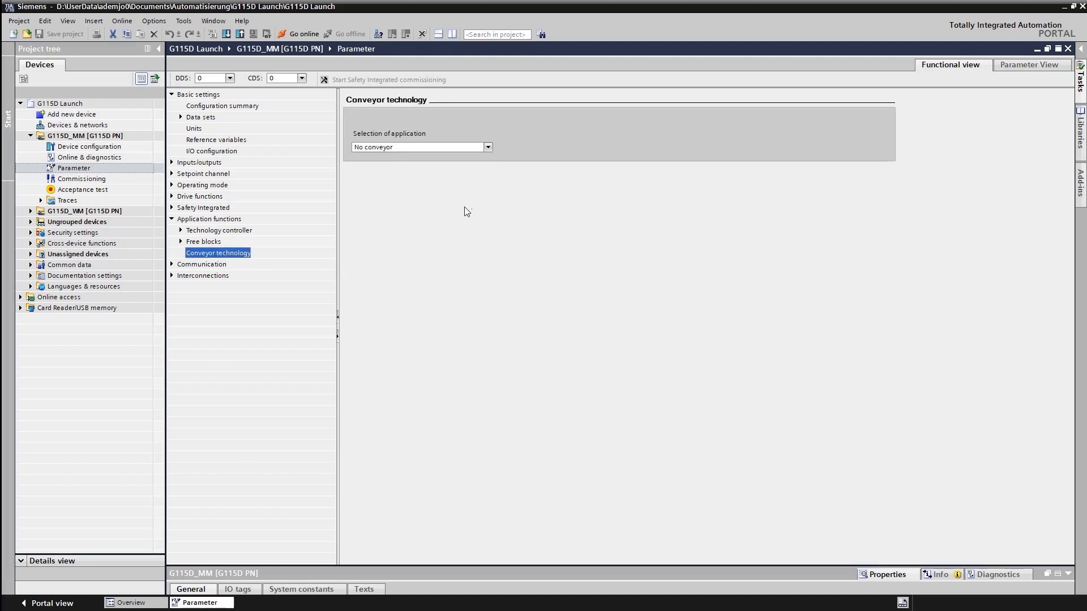
left_click(488, 147)
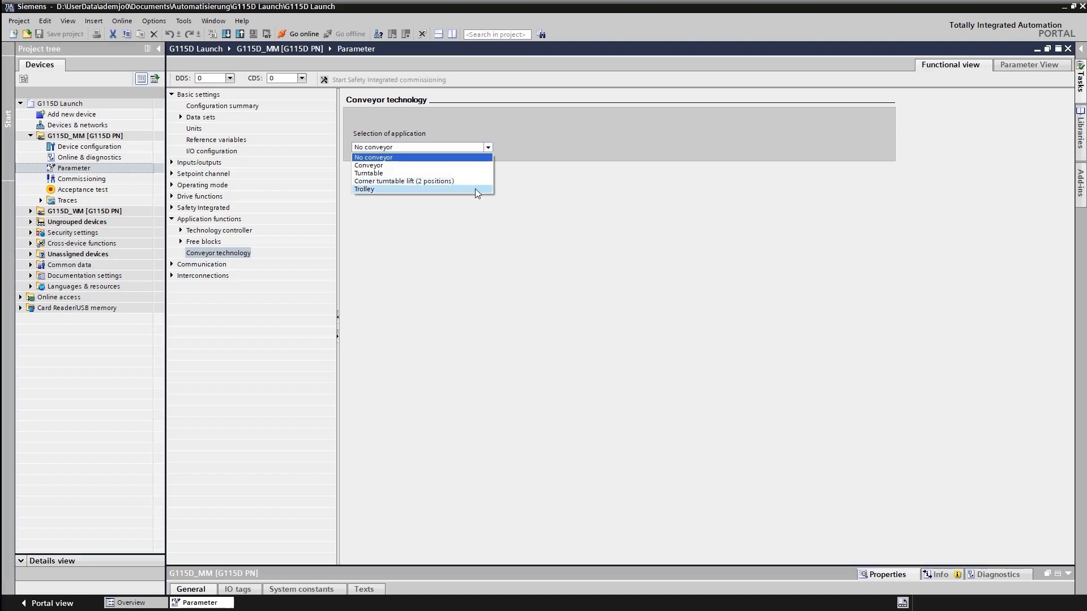
left_click(406, 166)
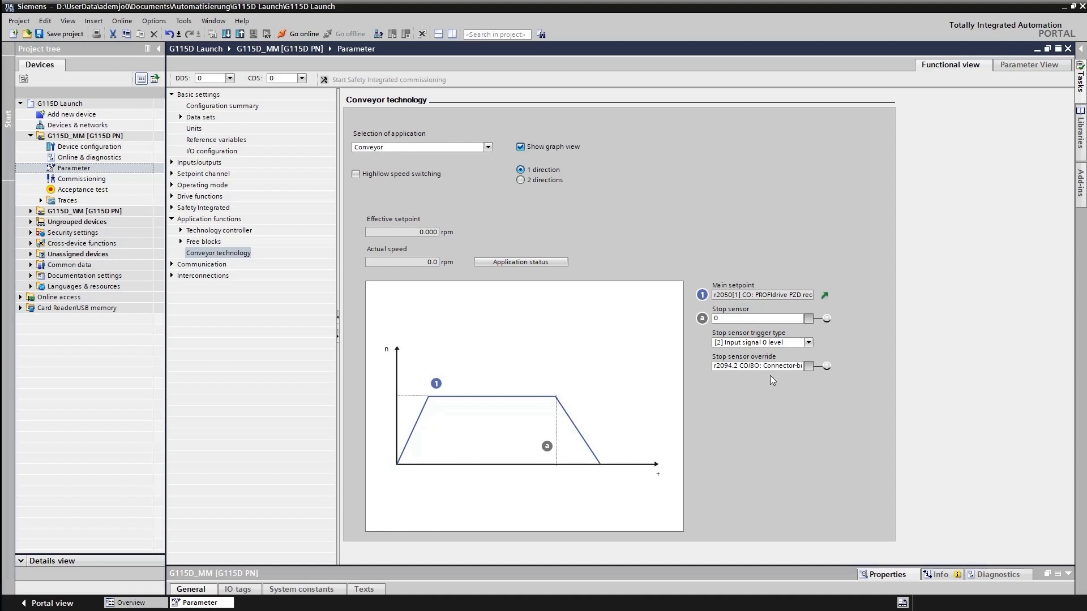
Step: Interconnect the conveyor's stop sensor with r722.0, CU digital inputs status DI 0 (X500.4)
left_click(809, 318)
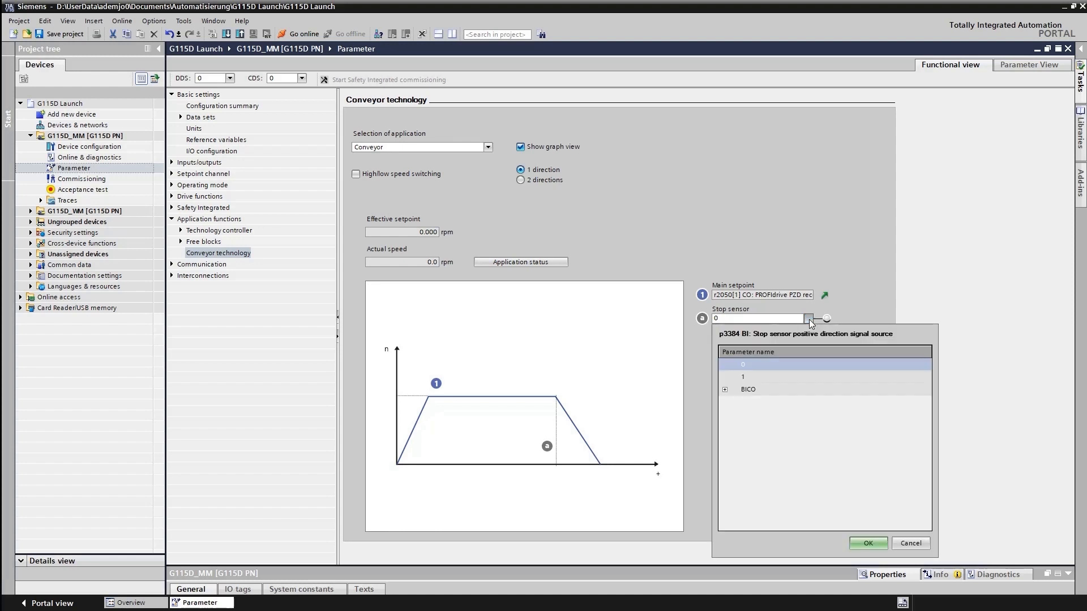
left_click(725, 389)
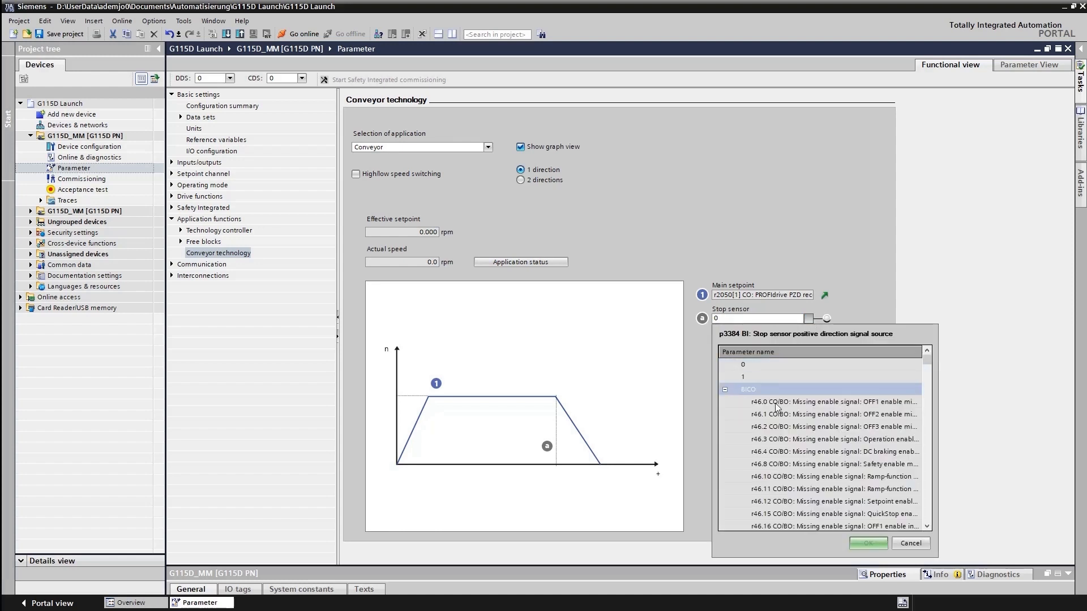
left_click_drag(928, 359, 933, 388)
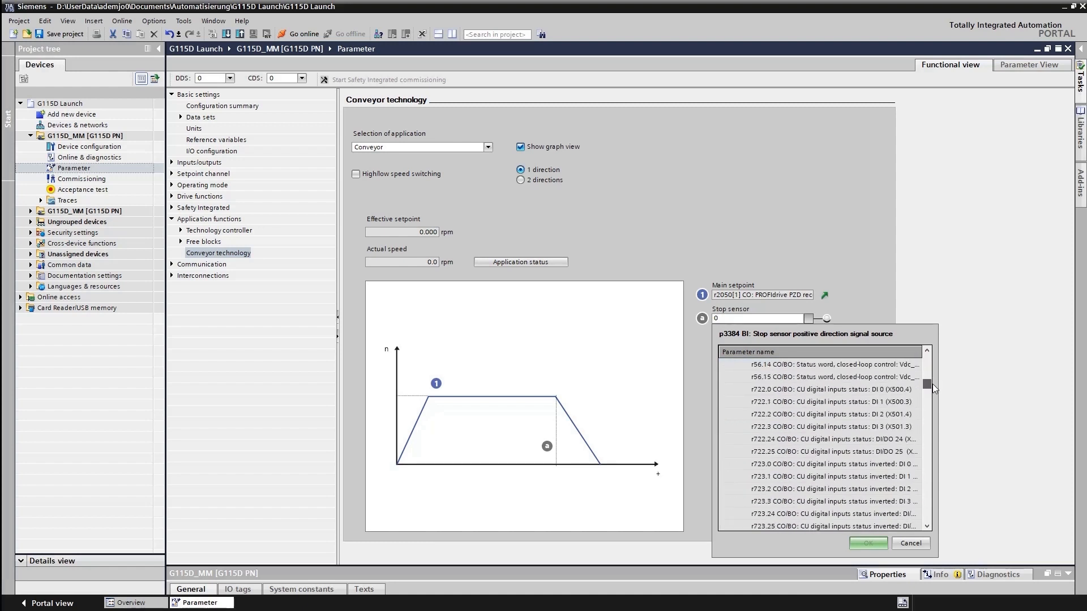
left_click(782, 390)
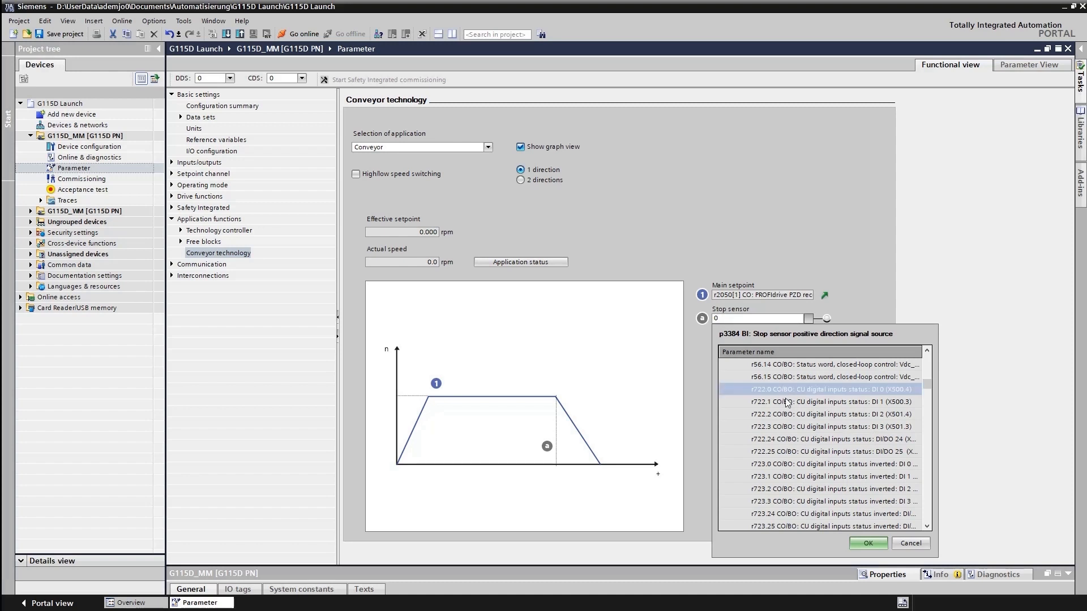
left_click(867, 541)
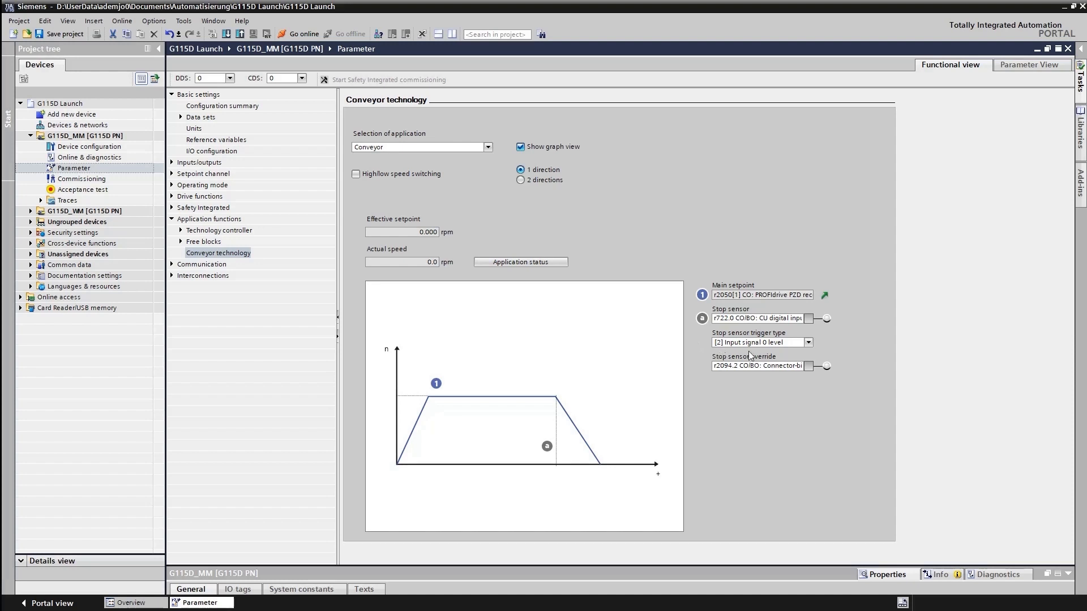
Step: Review the available stop sensor trigger types and the signal source of the stop sensor
left_click(808, 343)
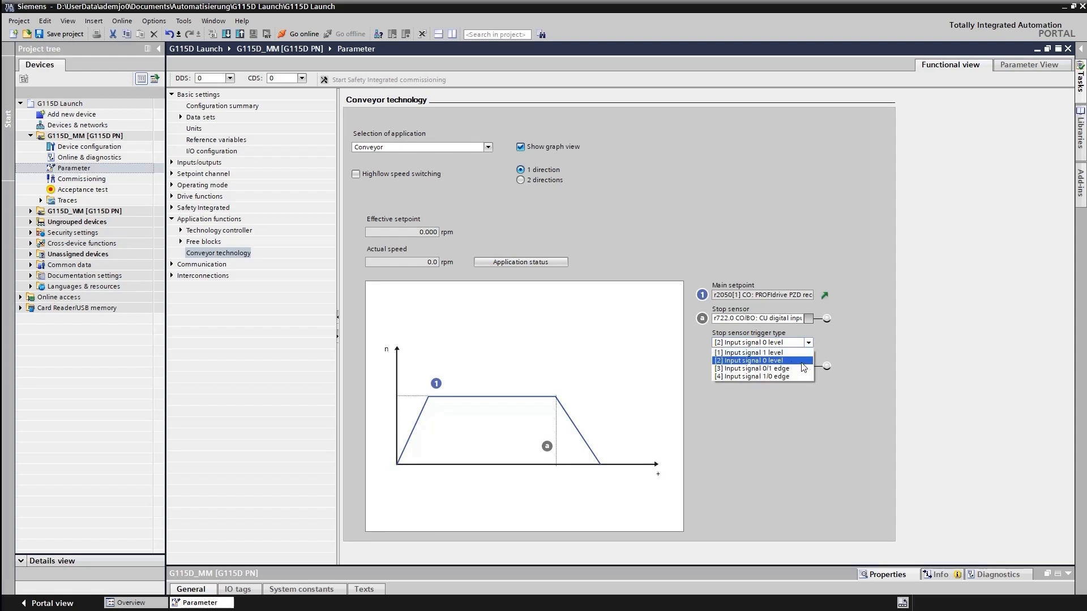
left_click(844, 346)
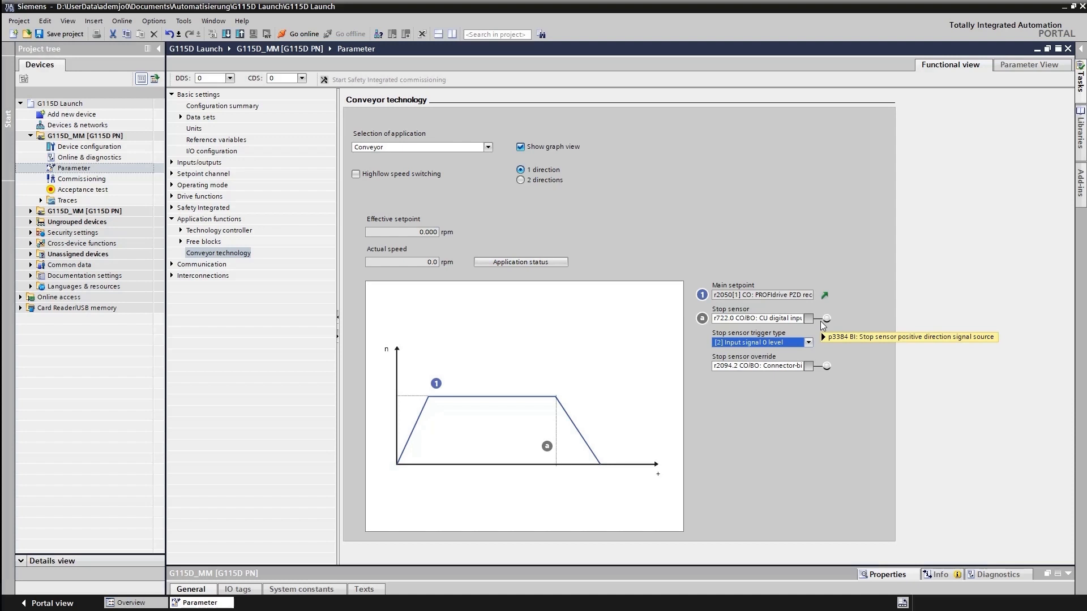
mouse_move(820, 321)
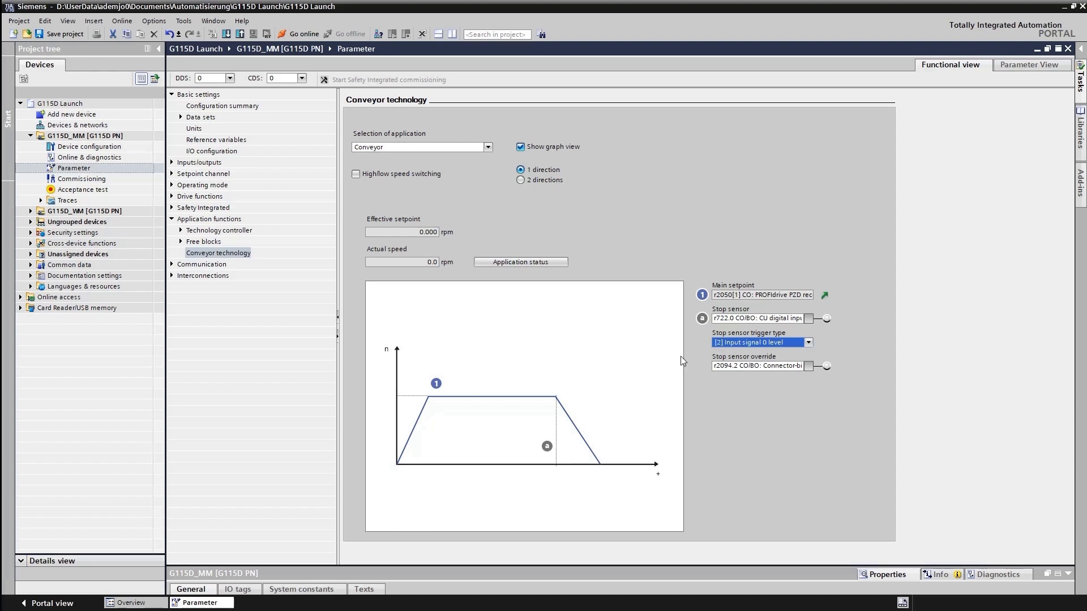
Step: Set the conveyor to 2 directions with high/low speed switching, and show its schematic instead of the graph view
left_click(521, 147)
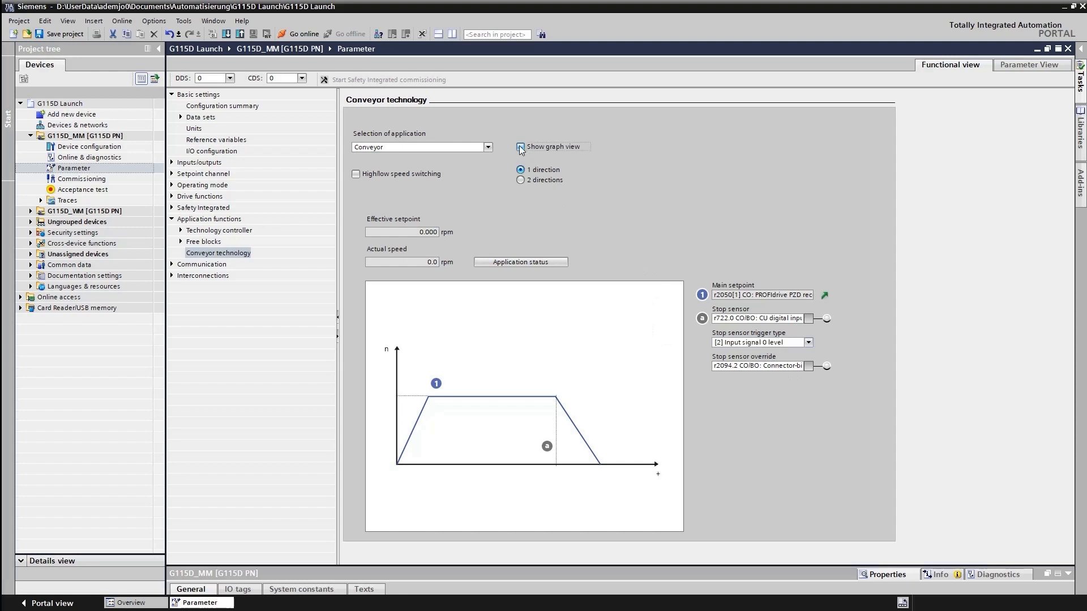
left_click(521, 148)
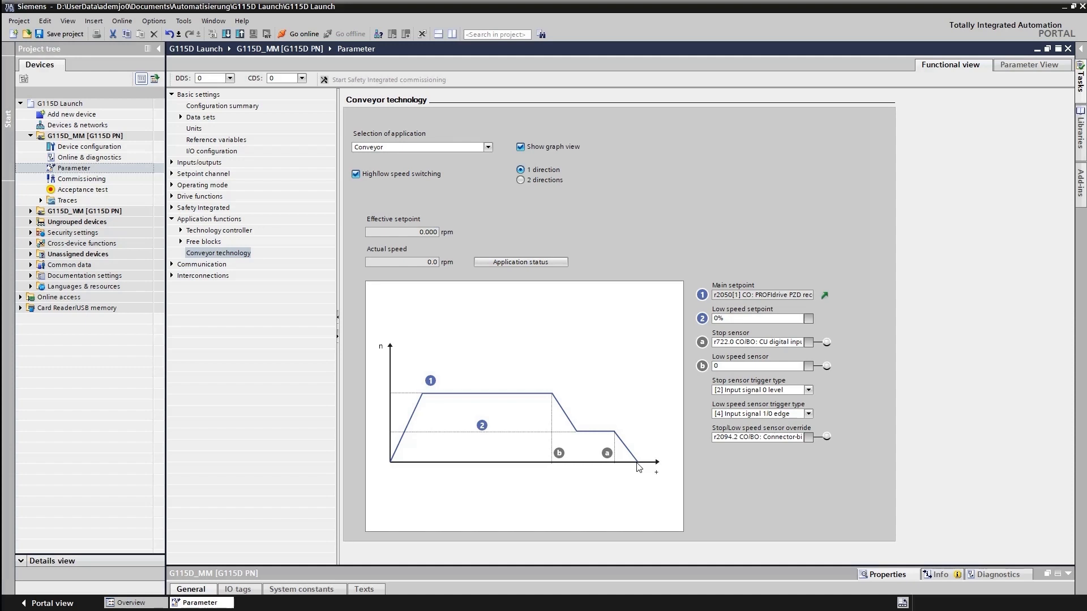
left_click(520, 180)
left_click(520, 148)
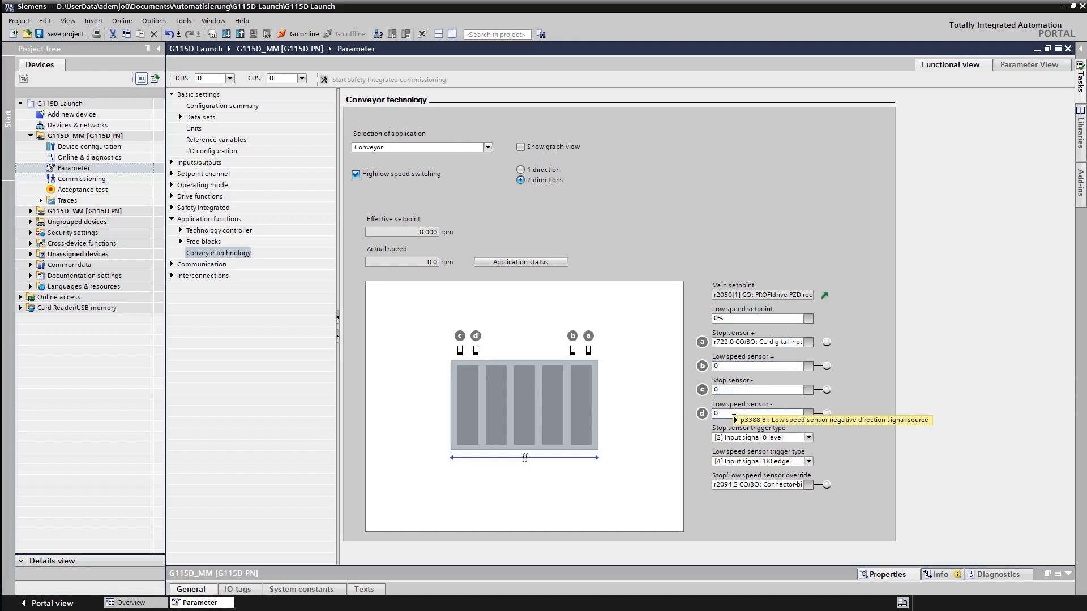
mouse_move(733, 413)
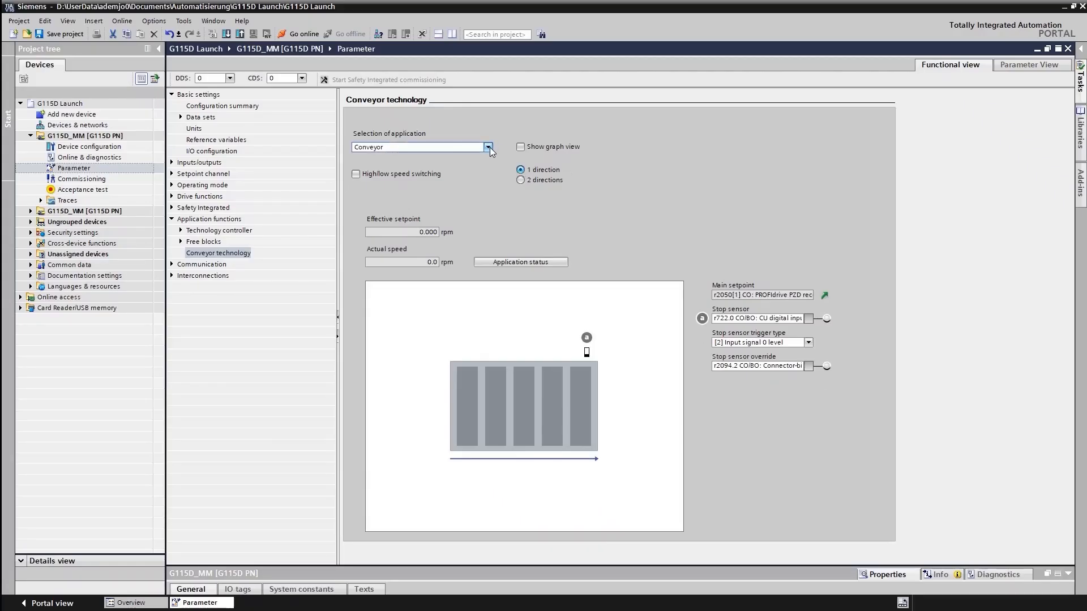
Step: Switch the conveyor technology application to Turntable, and from there to Corner turntable lift (2 positions)
left_click(488, 147)
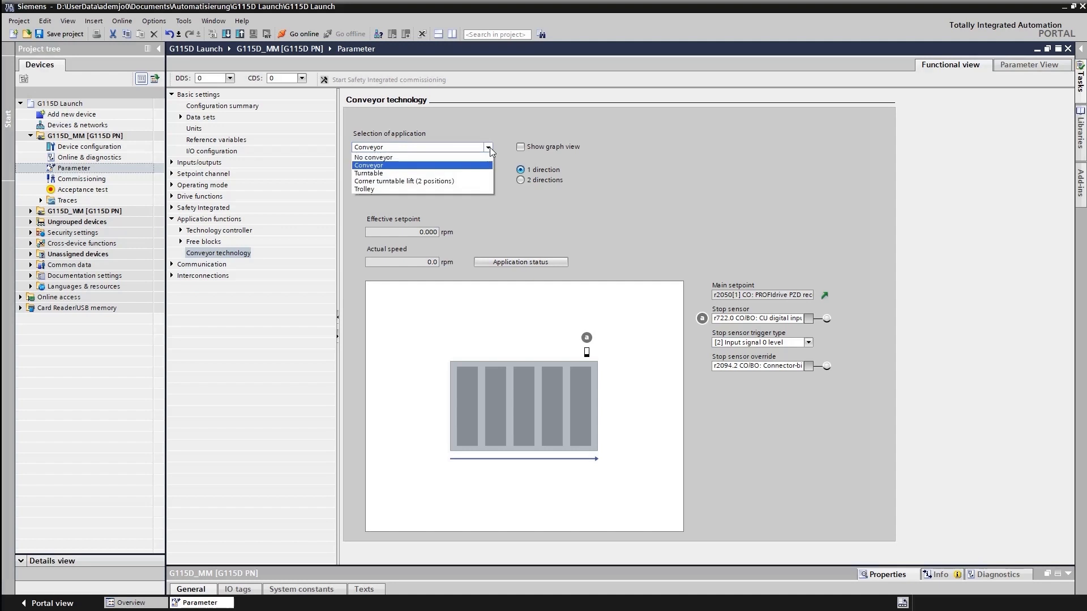
left_click(378, 173)
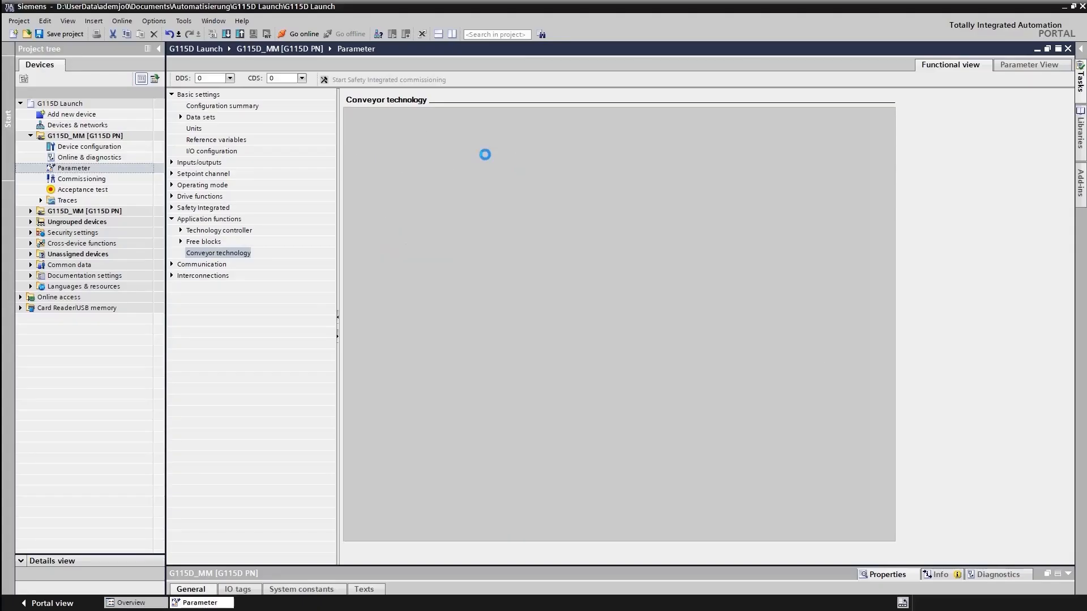
left_click(488, 148)
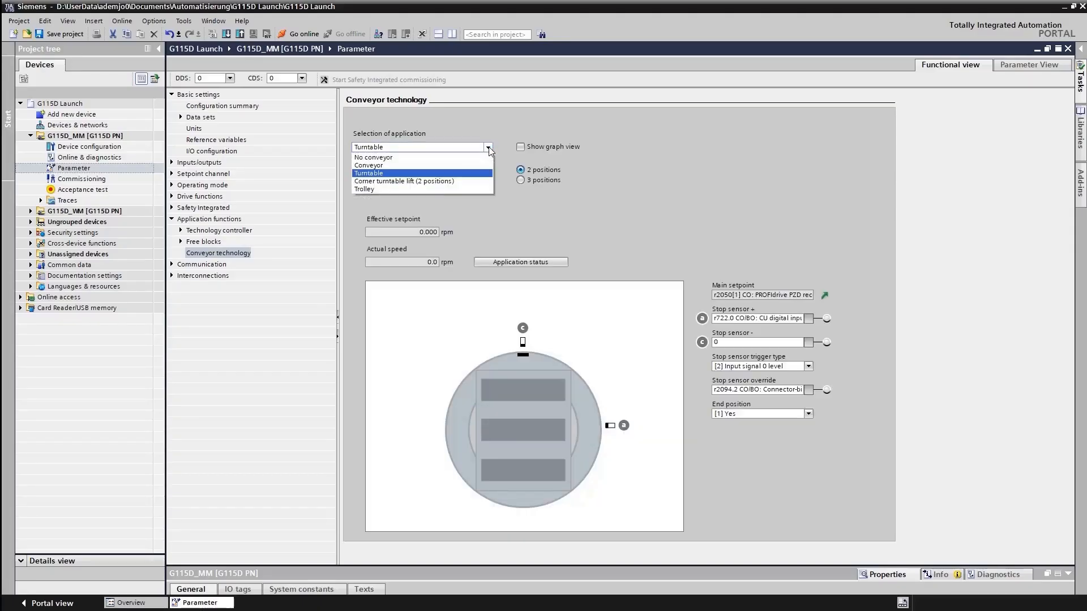
left_click(433, 180)
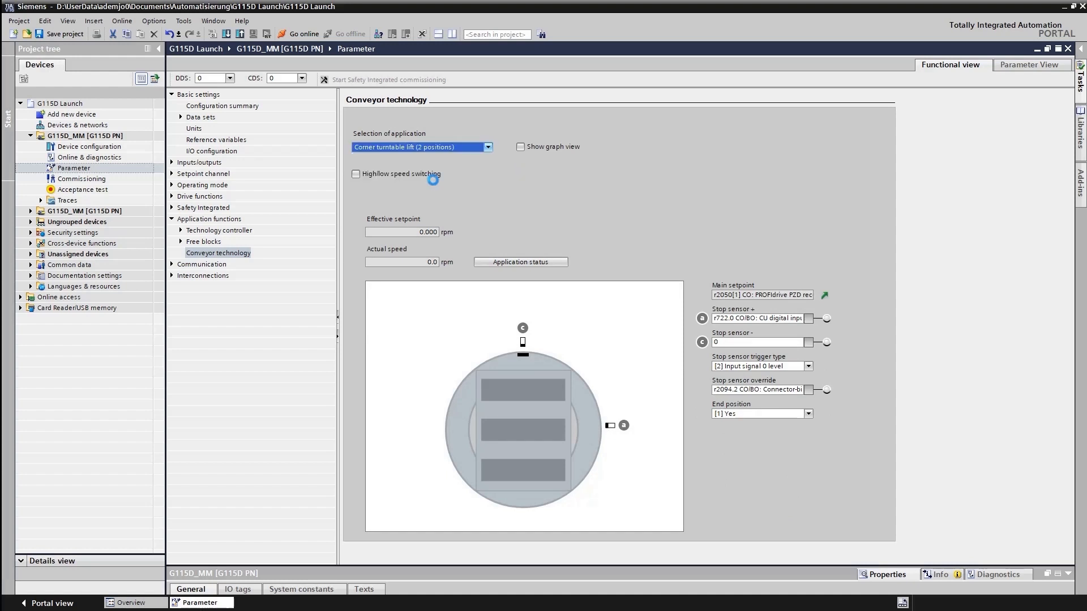
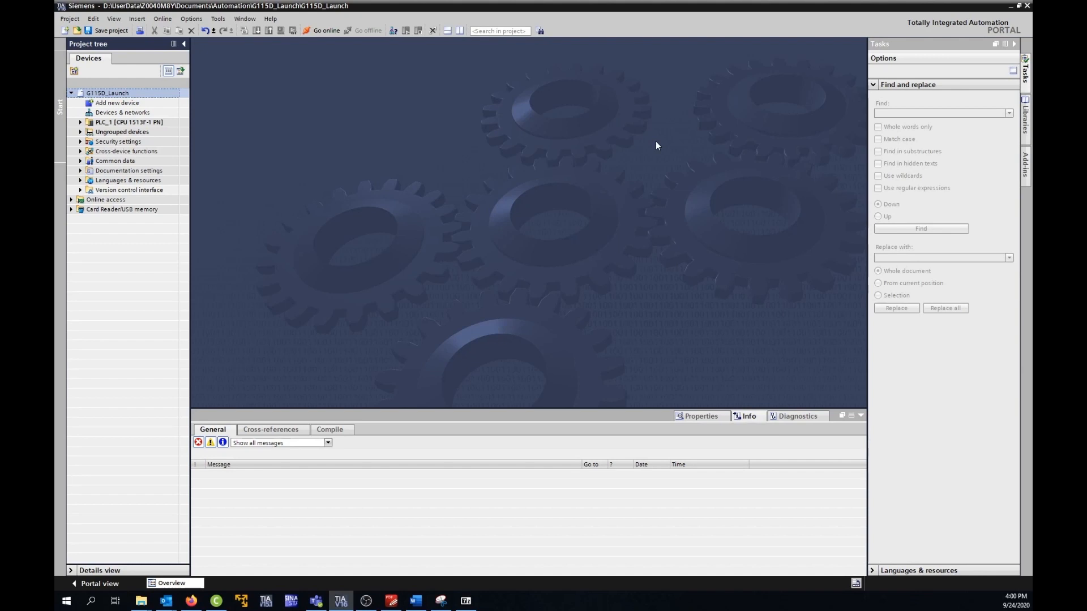
Step: Scan the ASIX AX88179 network interface for accessible devices and open the online diagnostics of the unnamed accessible device
left_click(72, 201)
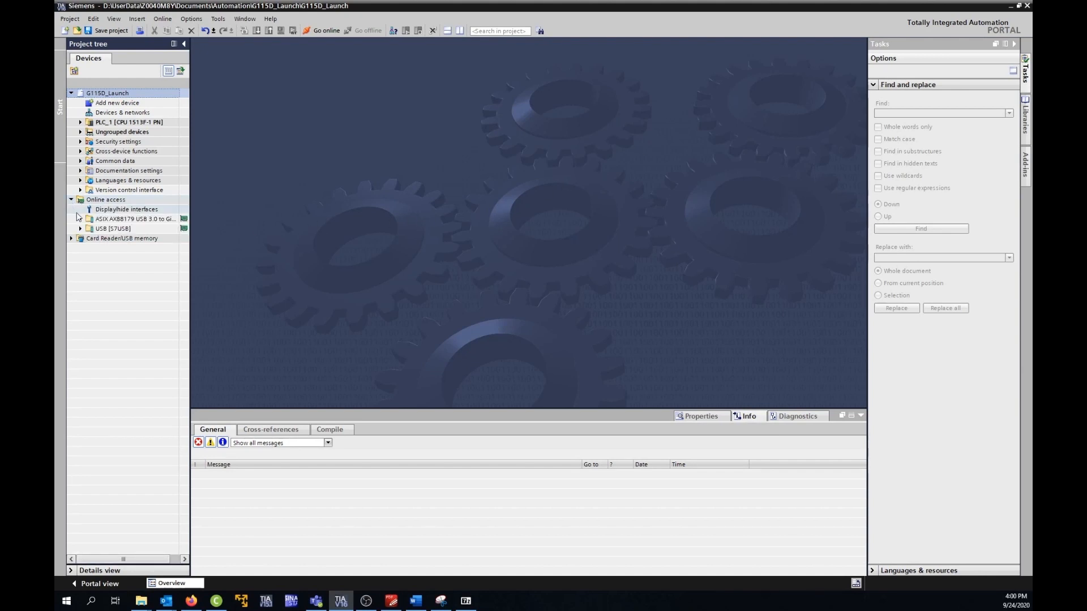
left_click(80, 220)
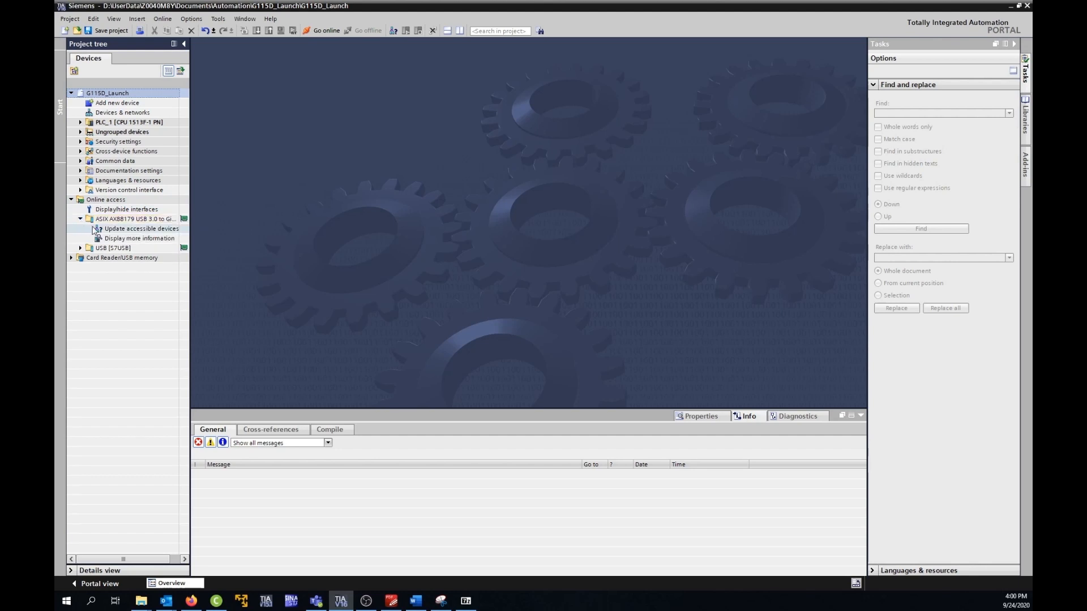
double_click(124, 230)
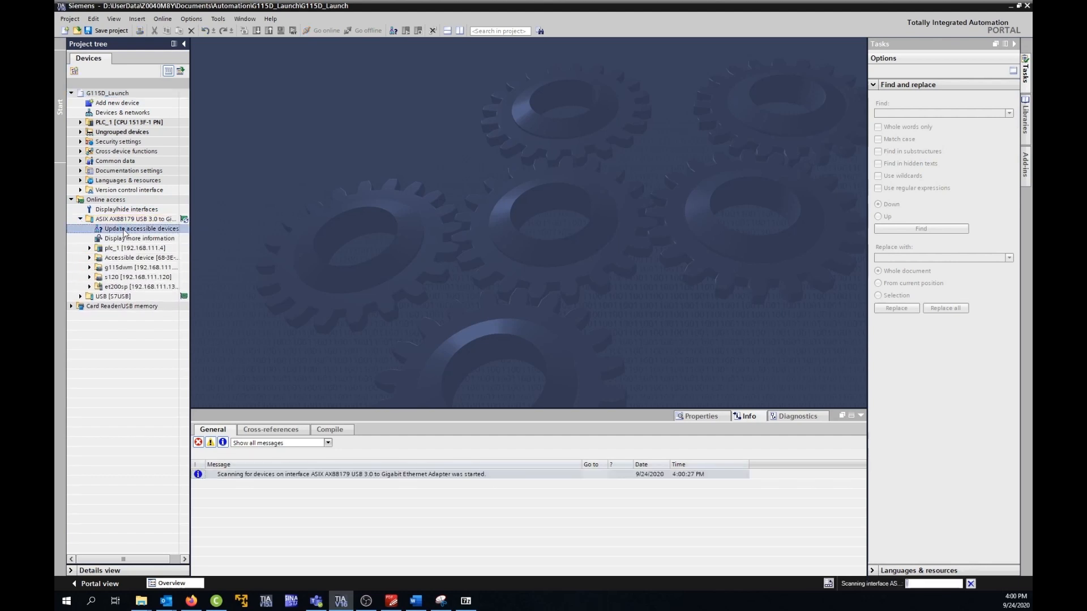
left_click(127, 260)
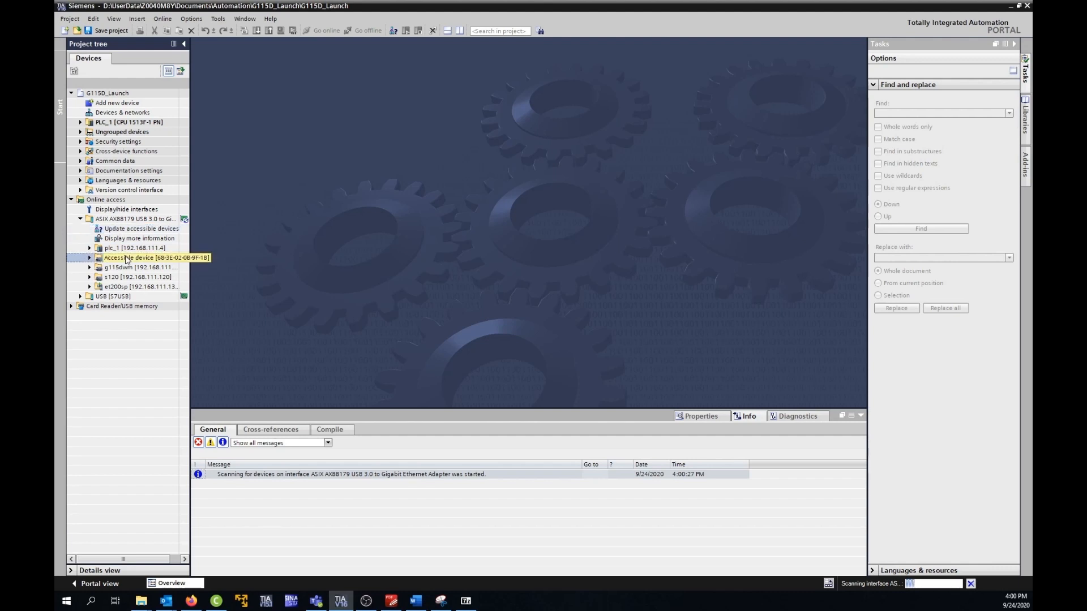
left_click(90, 258)
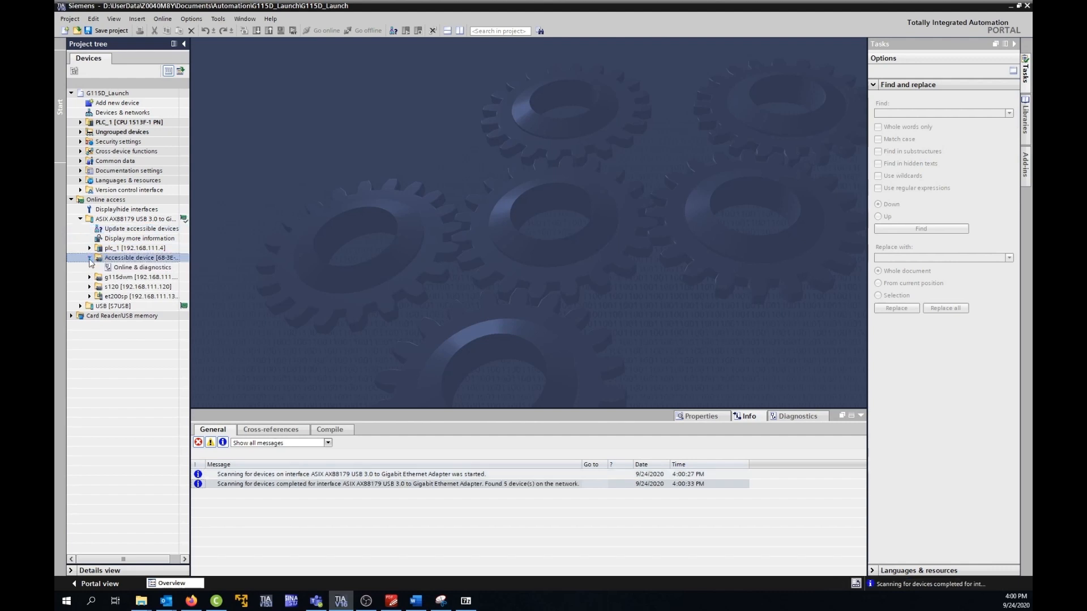
left_click(124, 268)
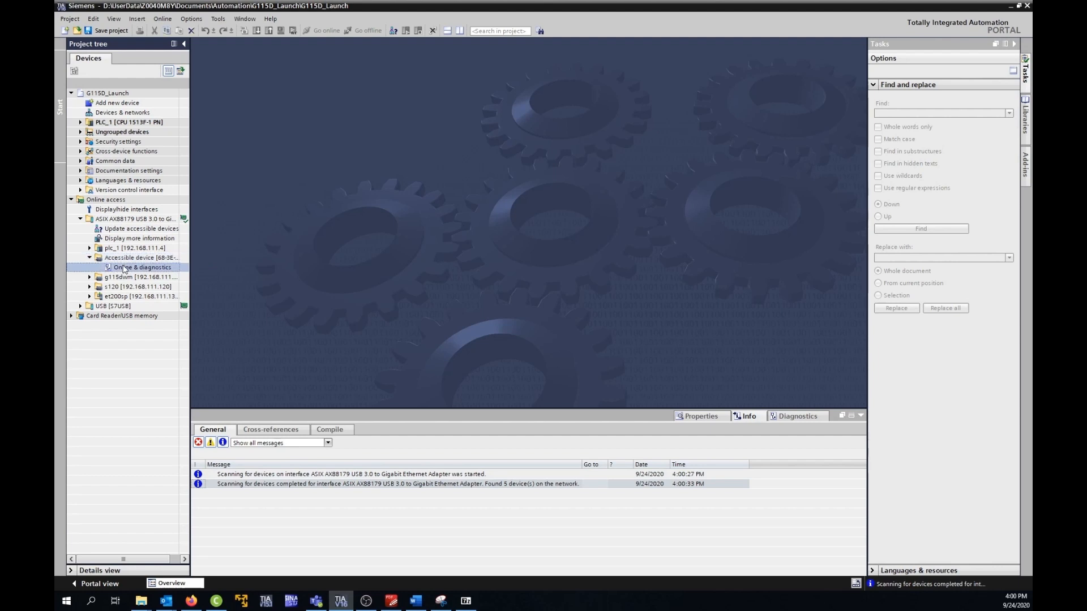
double_click(124, 268)
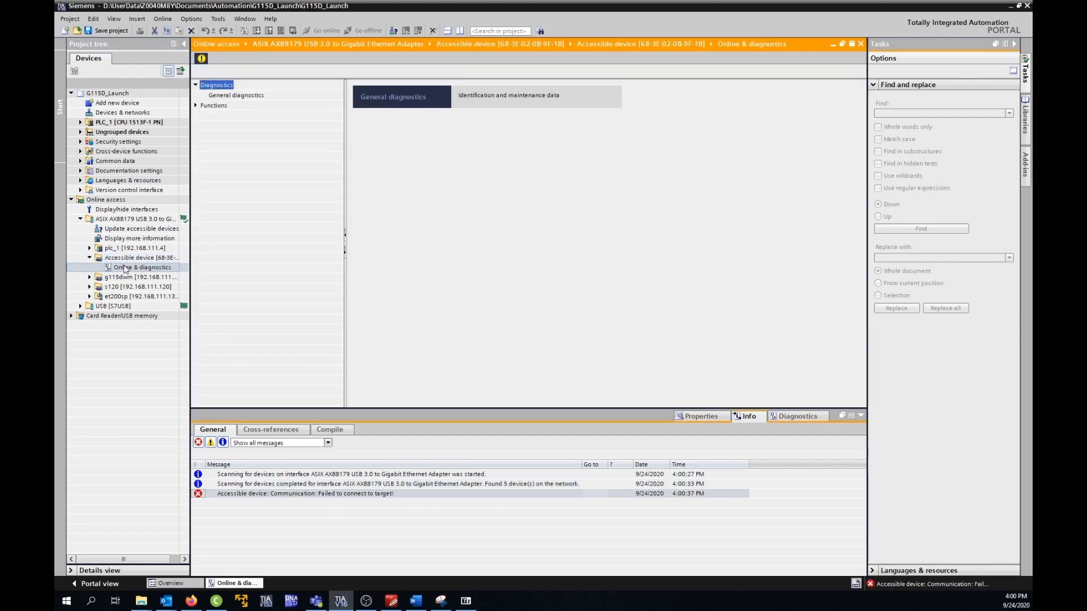
Step: Assign the IP address 192.168.111.200 with subnet mask 255.255.255.0 to the unnamed accessible device
left_click(196, 106)
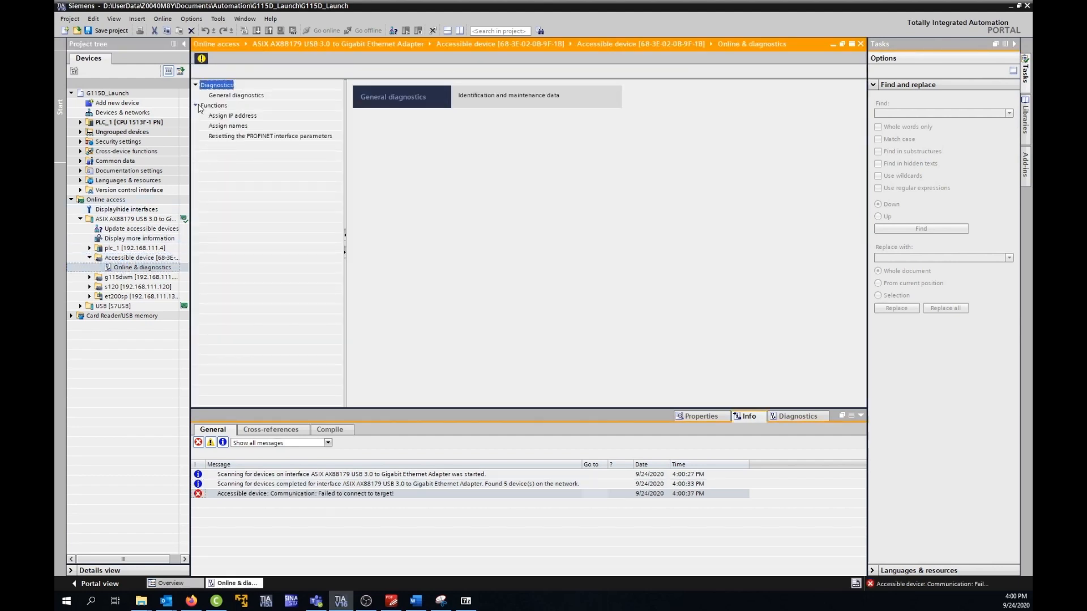
left_click(221, 116)
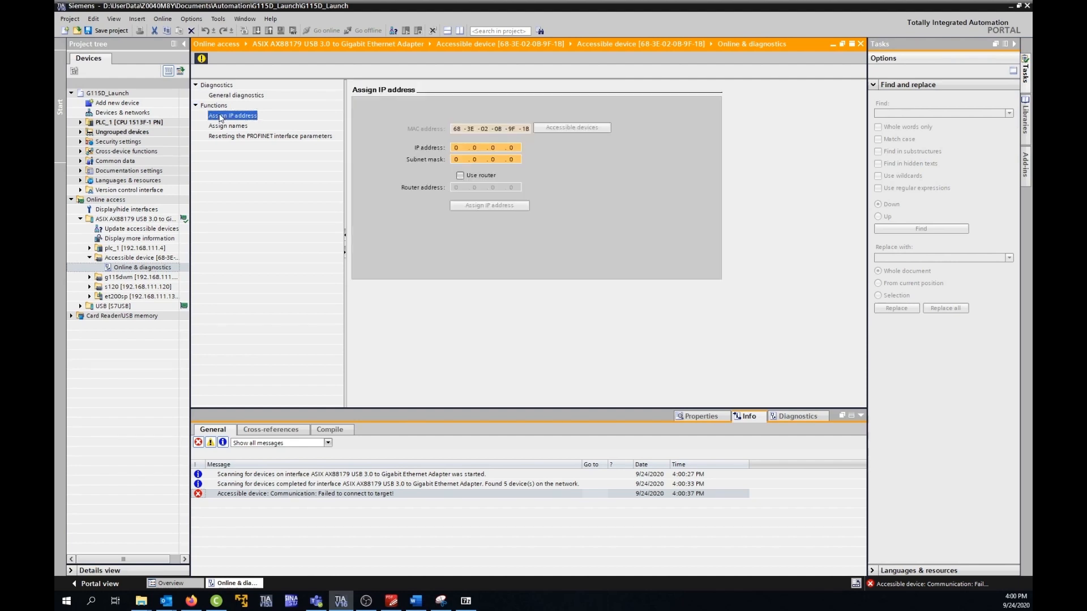
left_click(459, 148)
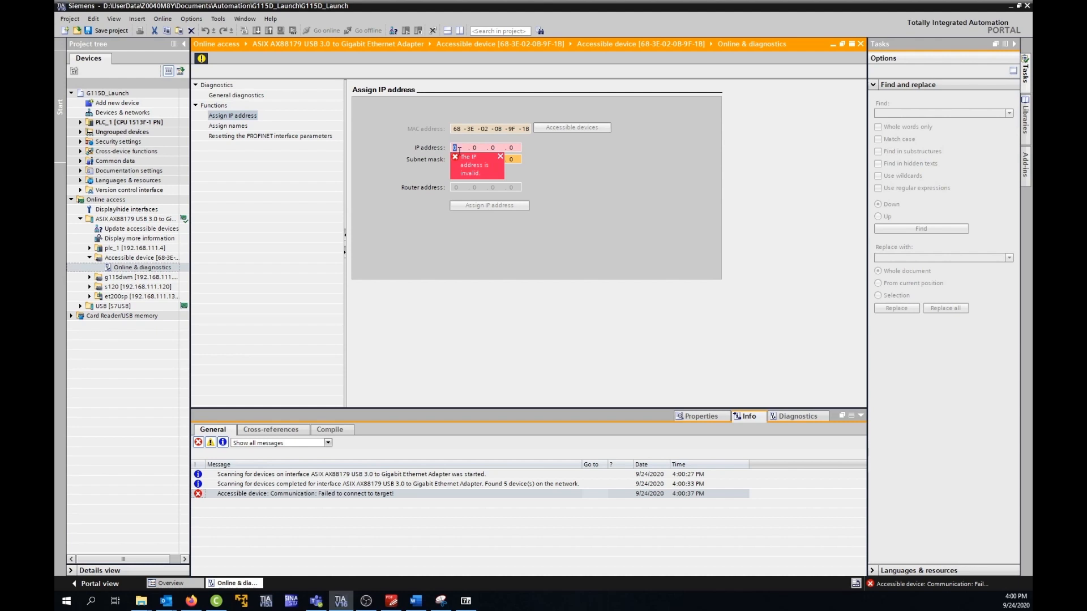
type("192 . 168 . ")
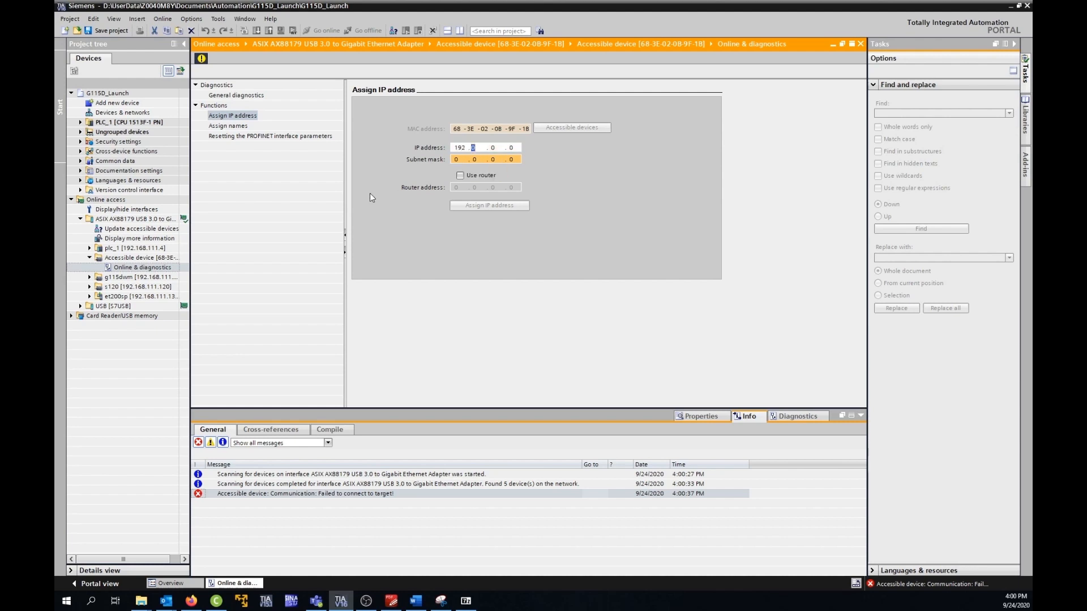
type("111 . 20")
left_click(456, 159)
type("255 . 255 . 255 .")
left_click(475, 204)
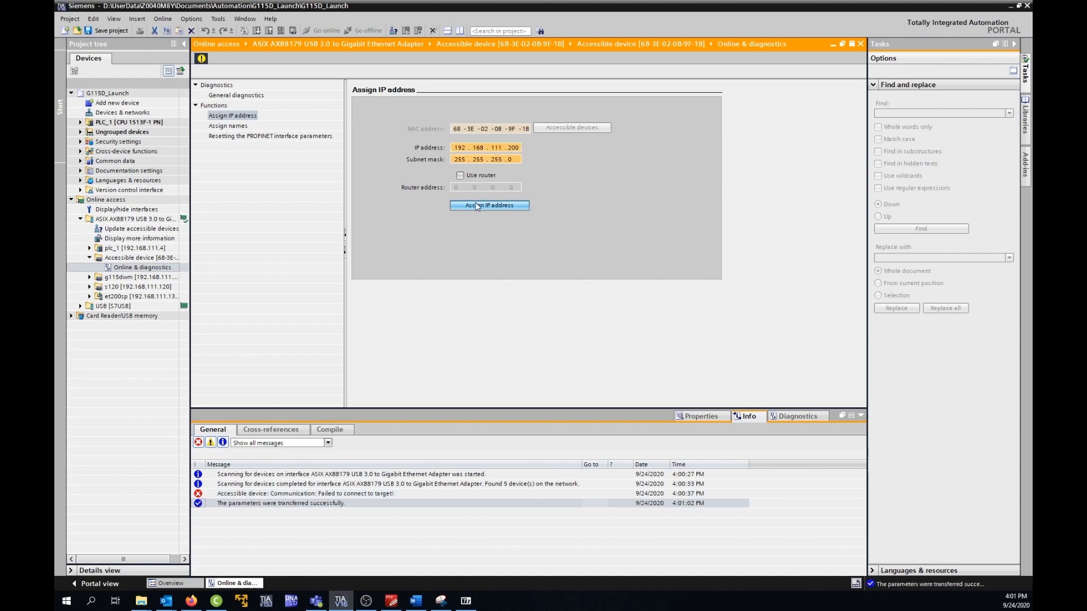
Step: Rescan the network interface for accessible devices and open the general diagnostics of the device at 192.168.111.200
double_click(127, 232)
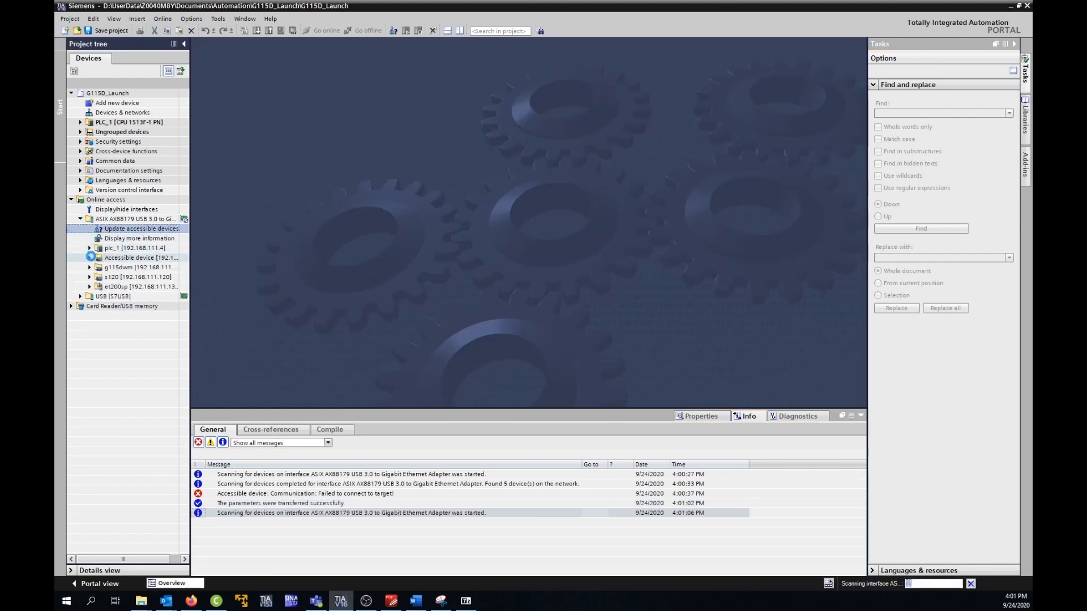
left_click(89, 258)
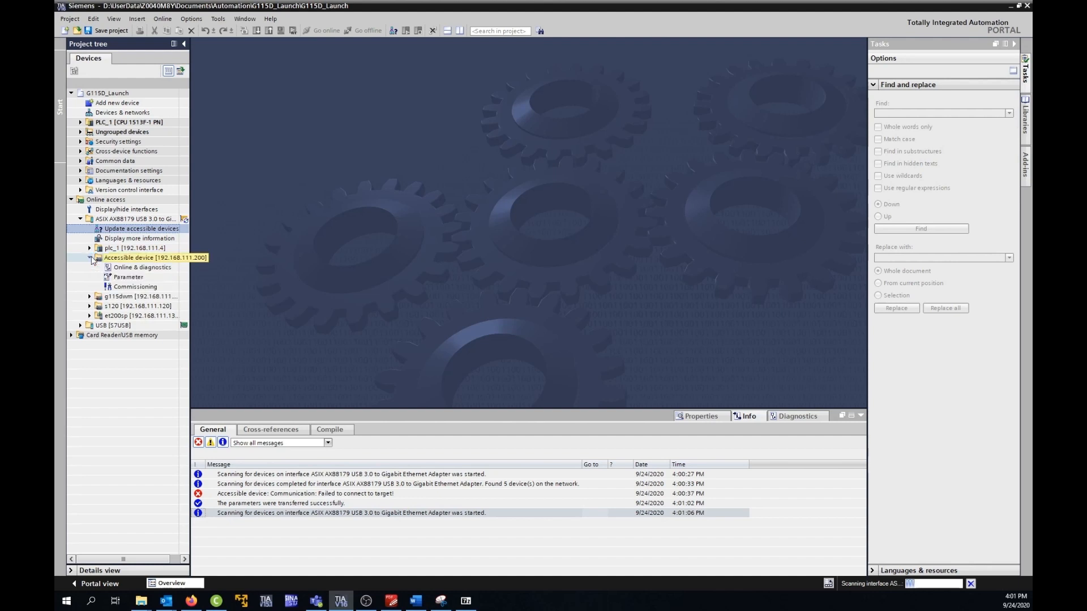
left_click(124, 270)
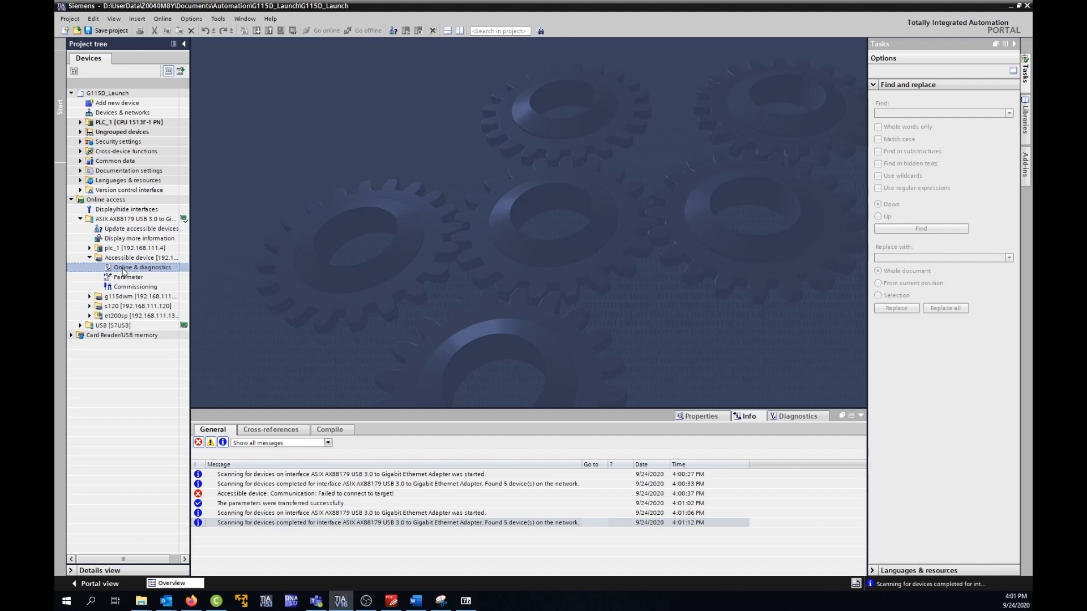
double_click(123, 270)
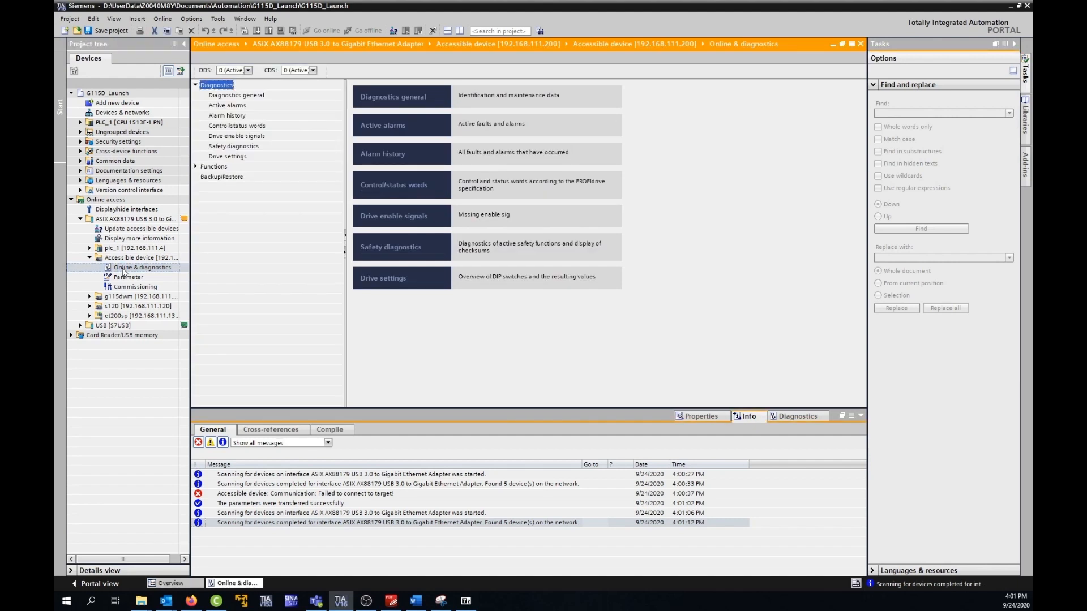
left_click(253, 96)
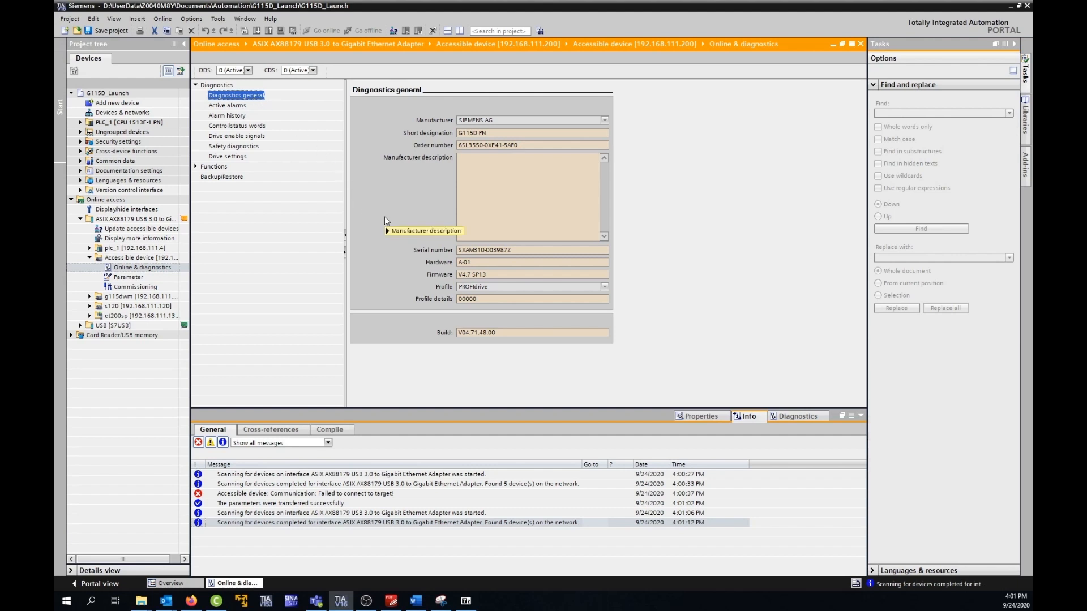
Step: Assign the PROFINET device name G115D_MM to the drive at 192.168.111.200
left_click(195, 167)
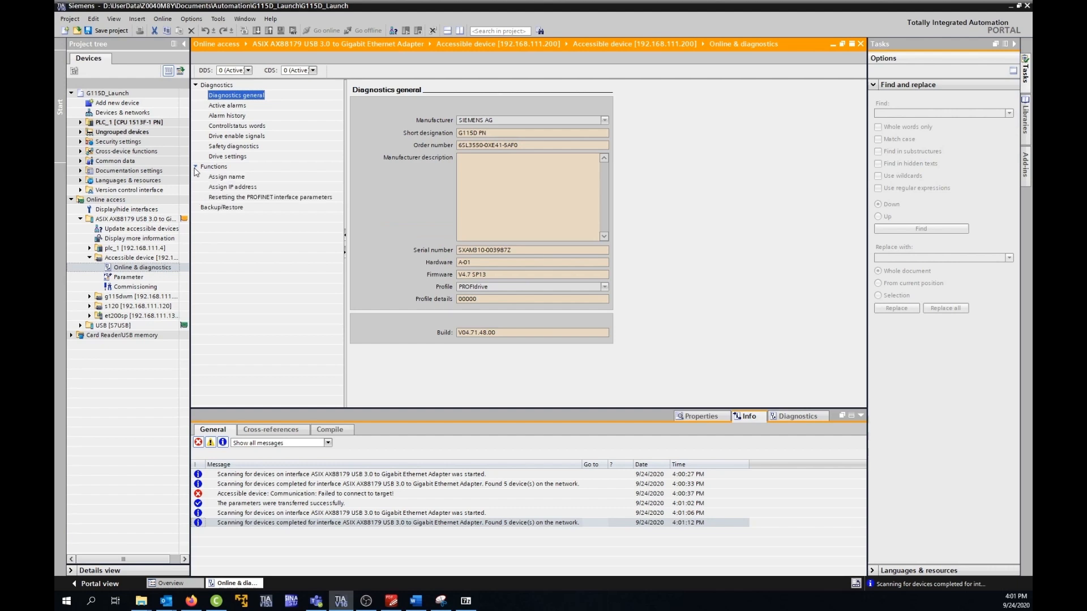
left_click(243, 180)
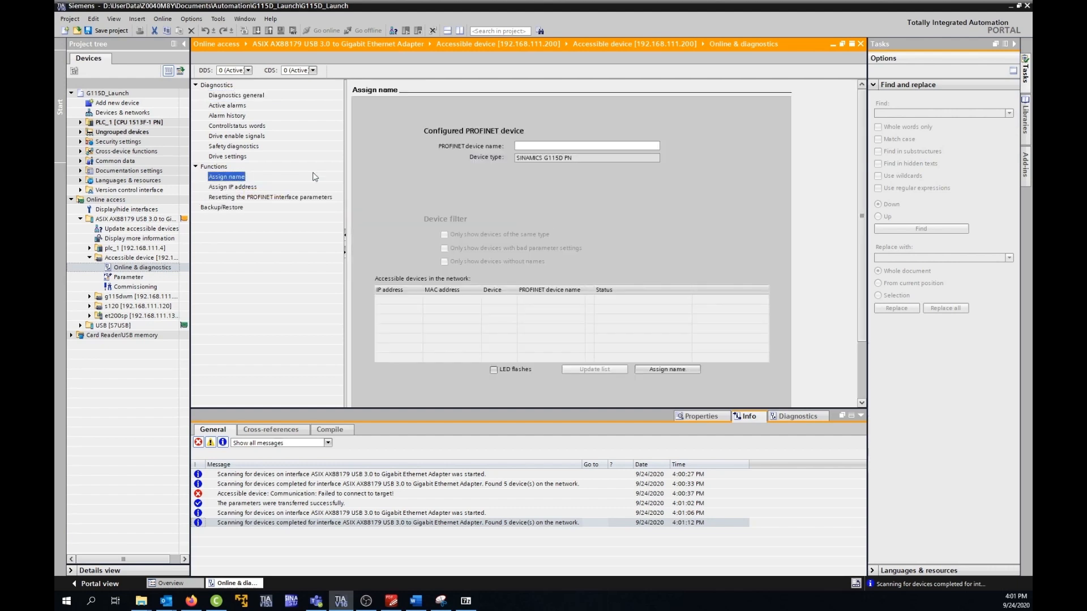
left_click(552, 146)
type("G115D_MM")
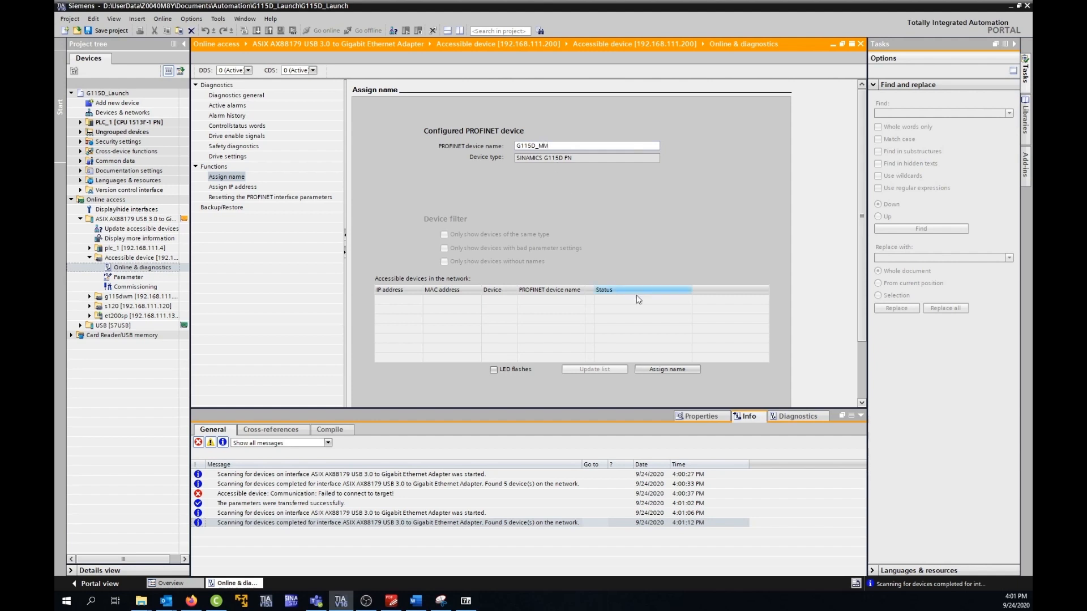
left_click(685, 372)
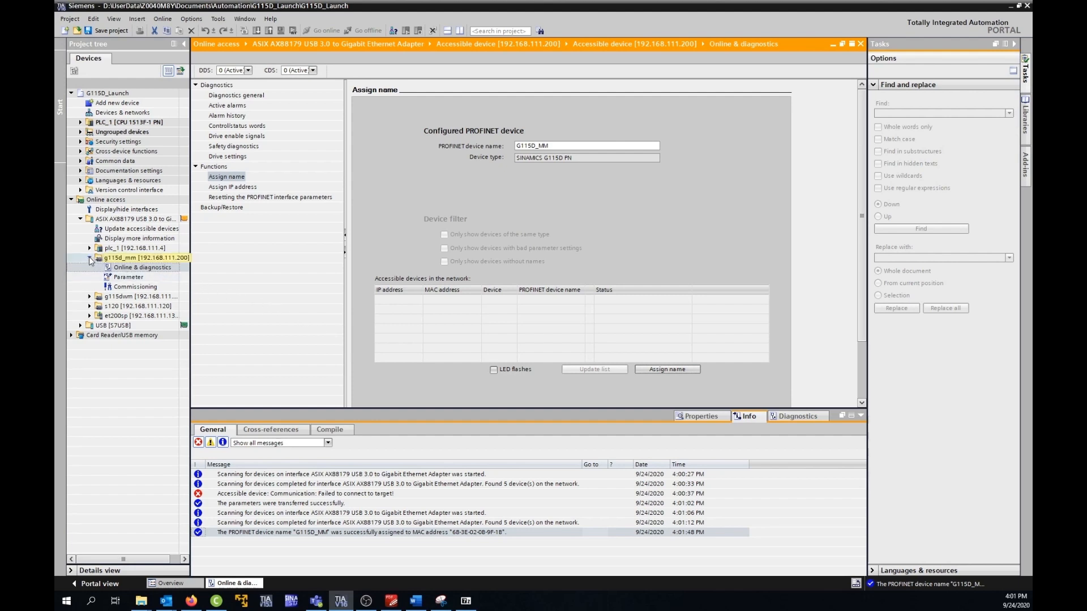
Step: Upload the g115d_mm drive into the project as a new station, accepting the telegram configuration notice, and close its diagnostics and the online access list
right_click(123, 260)
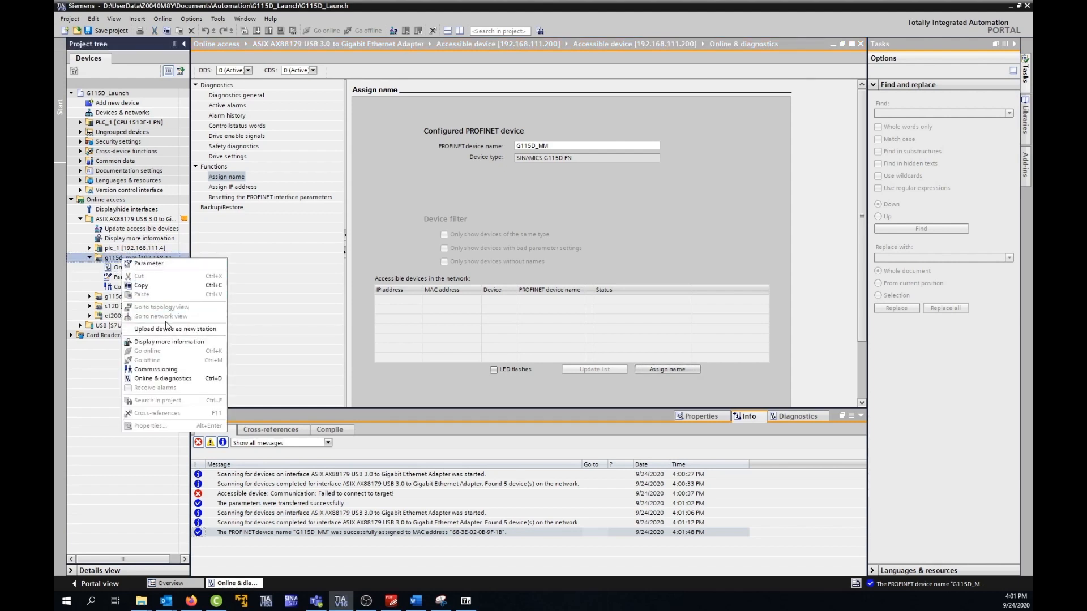
left_click(171, 329)
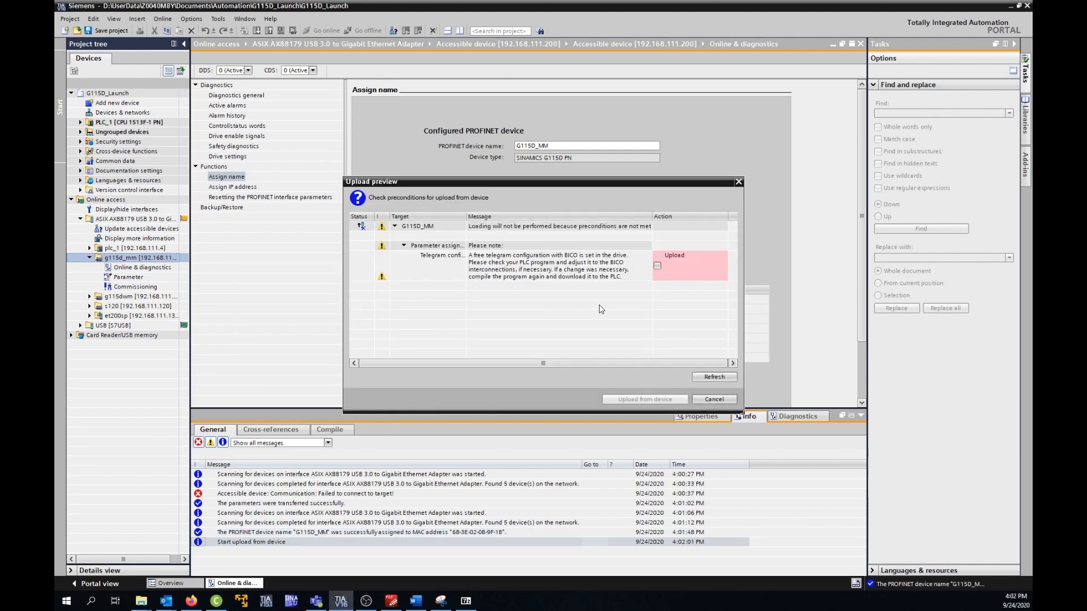
left_click(658, 265)
left_click(641, 398)
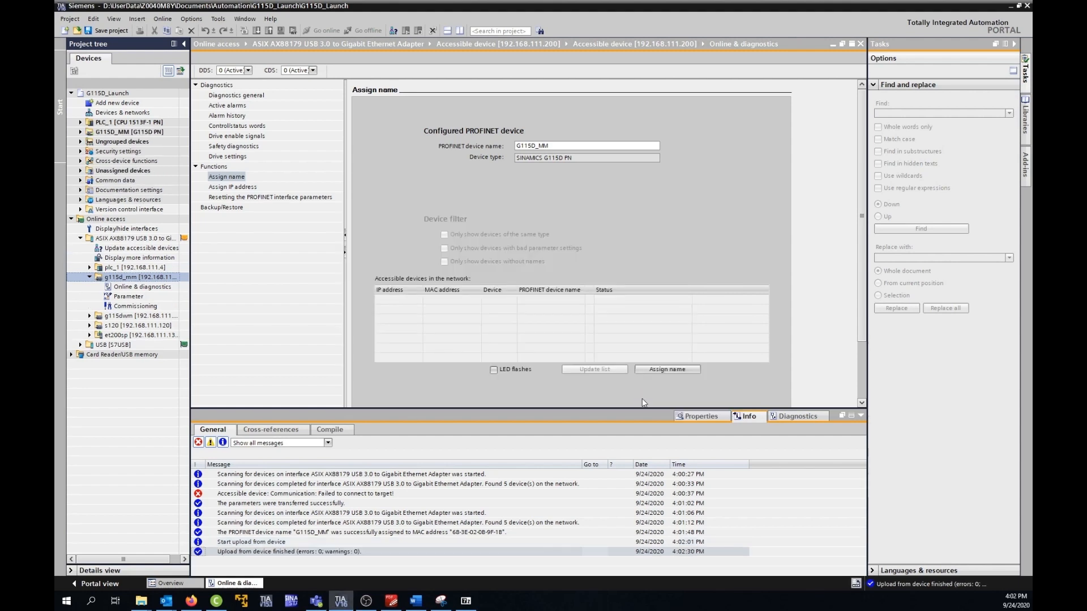
left_click(860, 45)
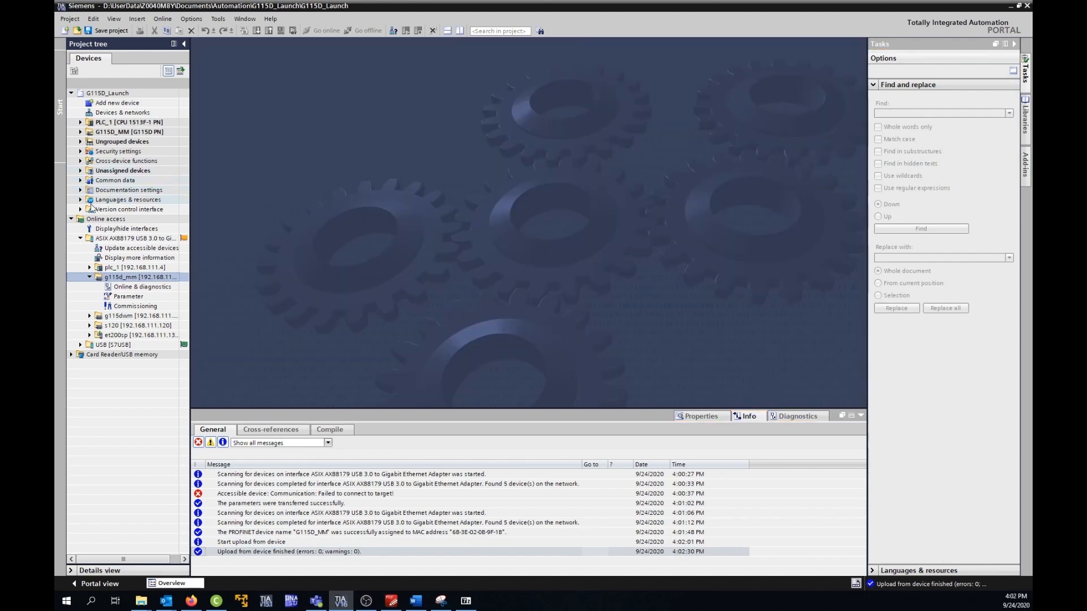
left_click(72, 220)
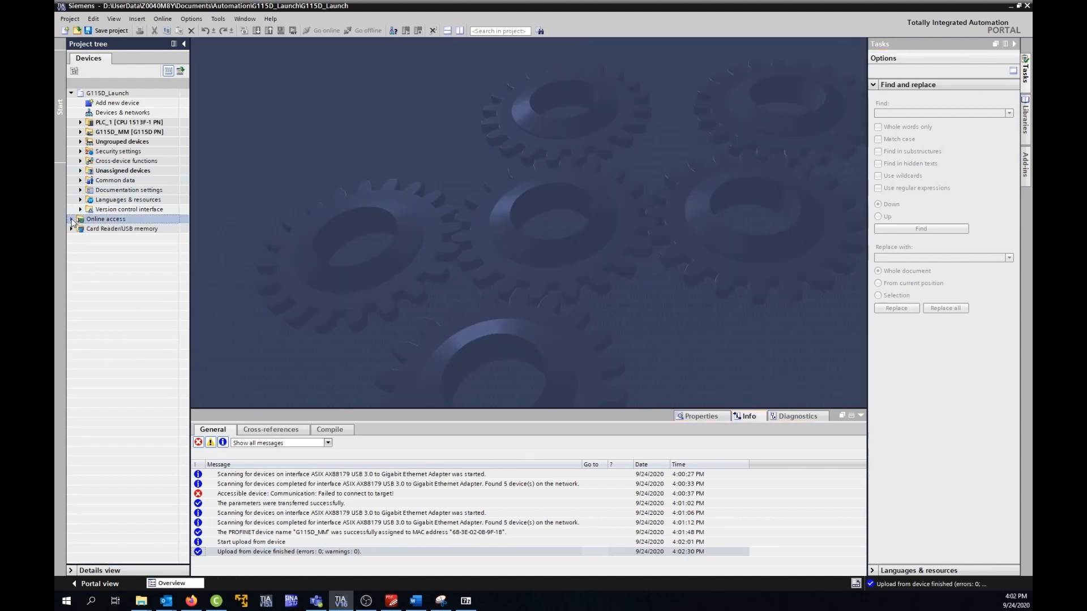
Step: Open the device configuration of G115D_MM and review its module selection properties, enlarging the area that shows them
left_click(80, 132)
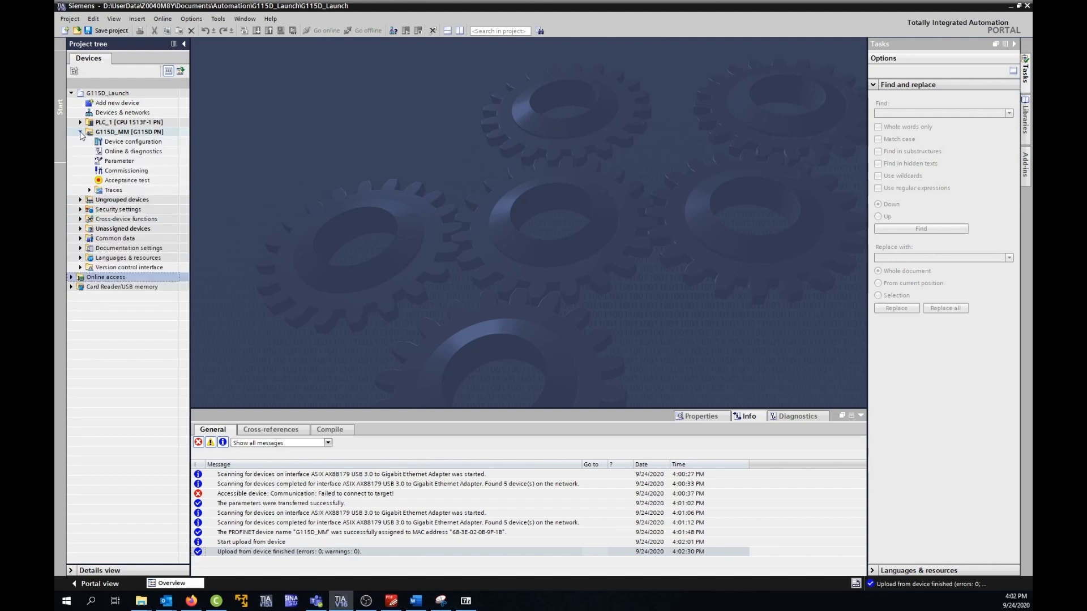
double_click(120, 142)
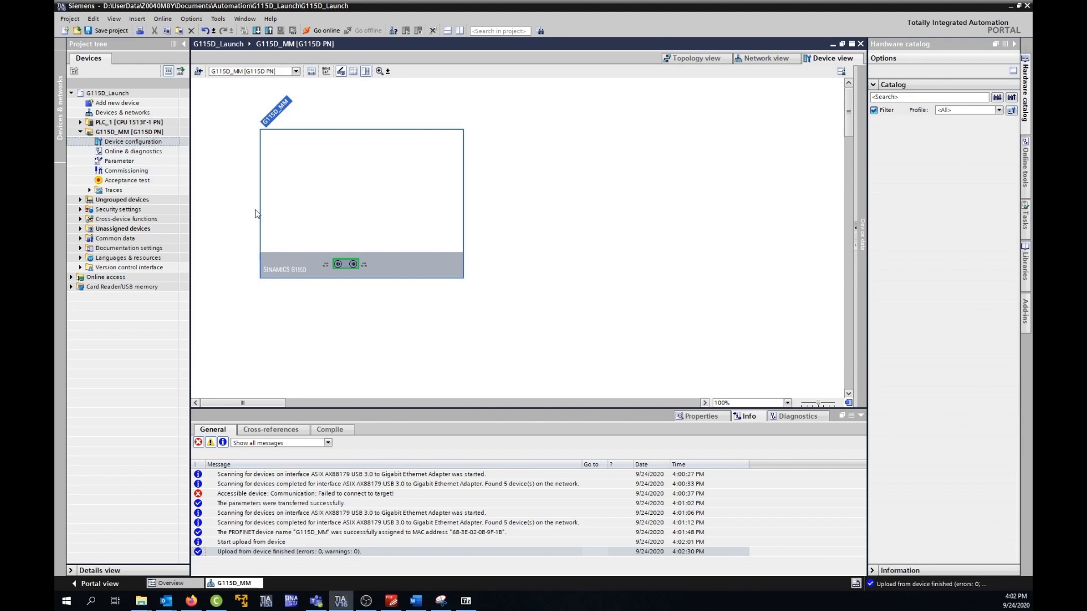
left_click_drag(524, 409, 532, 284)
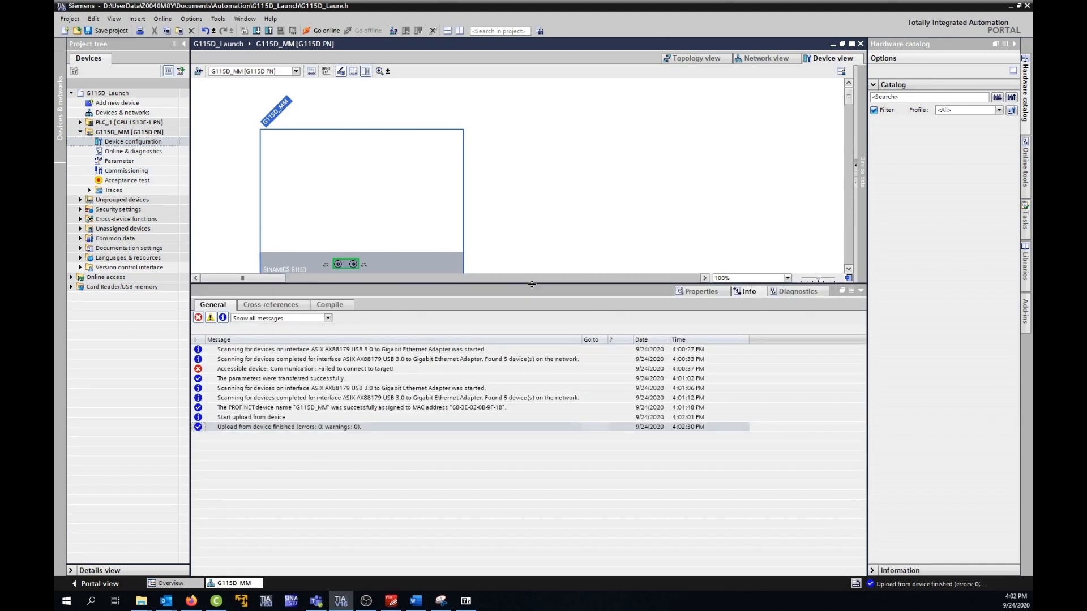
left_click(692, 291)
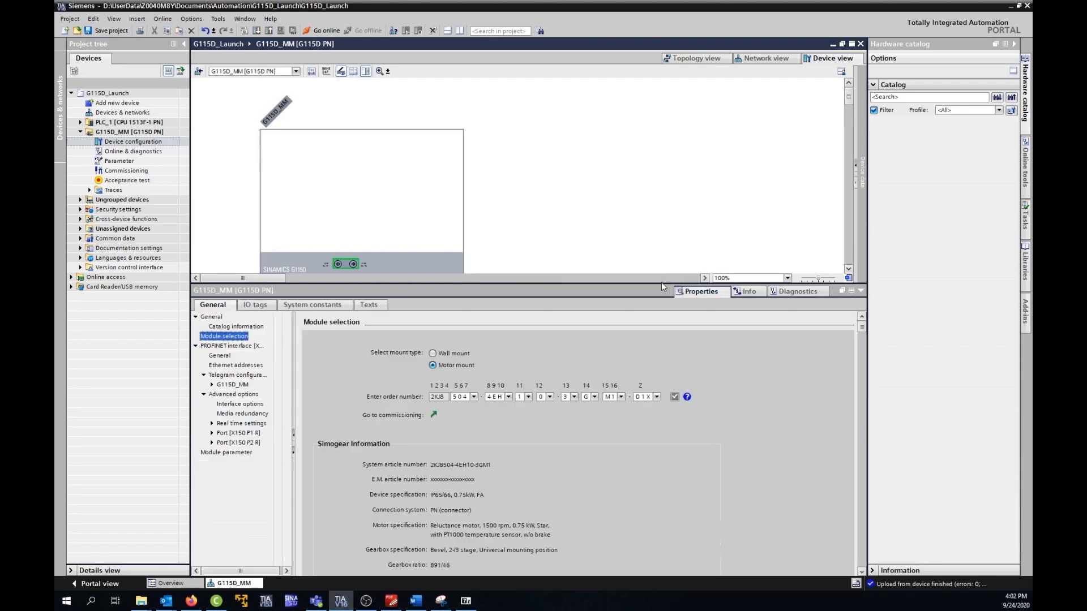
left_click_drag(659, 283, 652, 248)
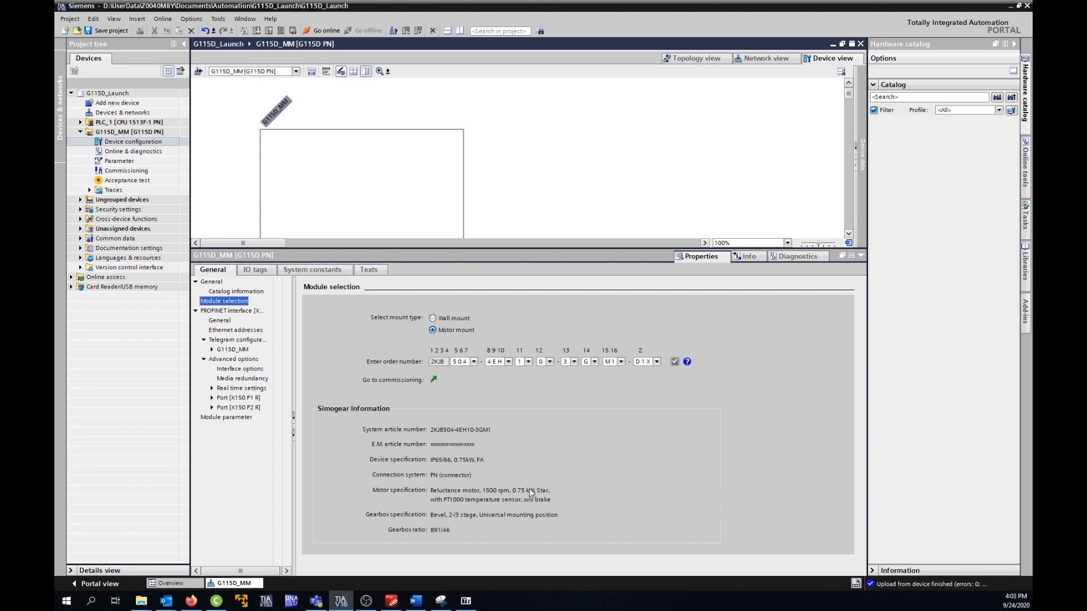
Step: Go online with the G115D_MM drive and display its active alarms in the online diagnostics
left_click(160, 132)
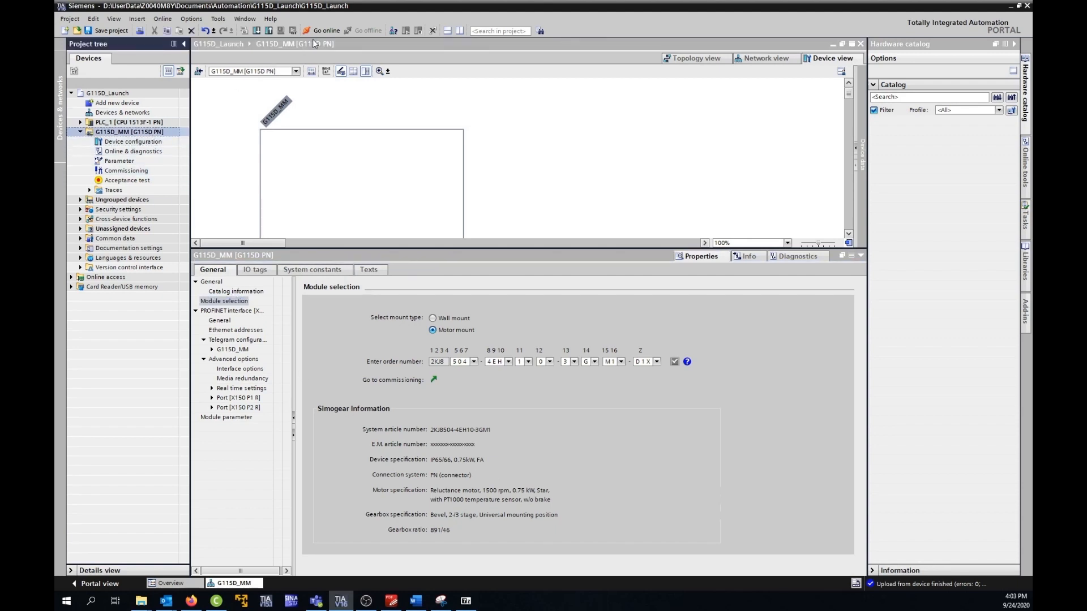
left_click(327, 31)
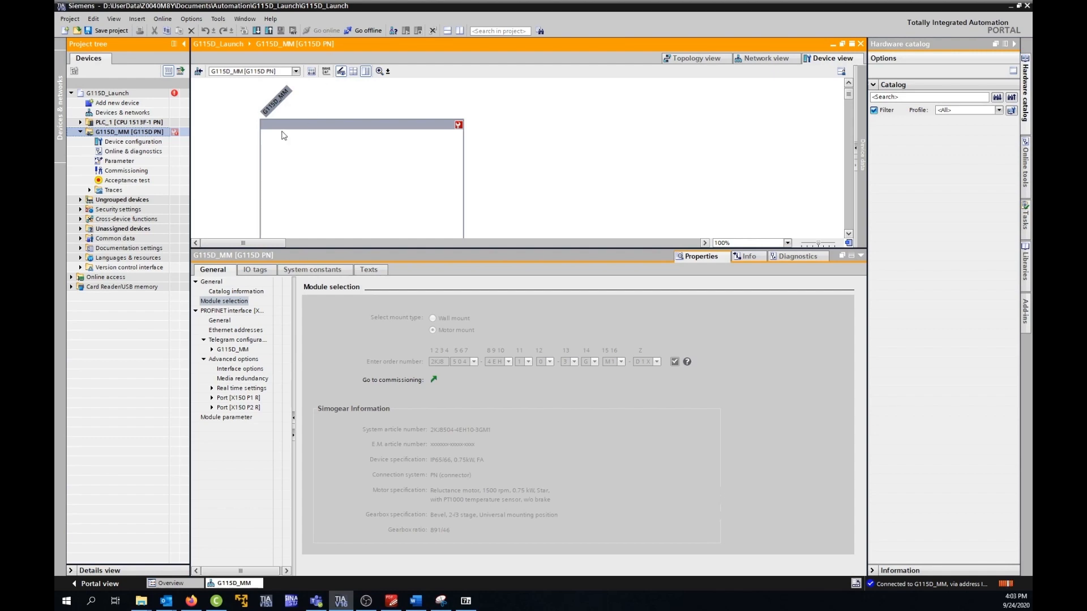
double_click(145, 152)
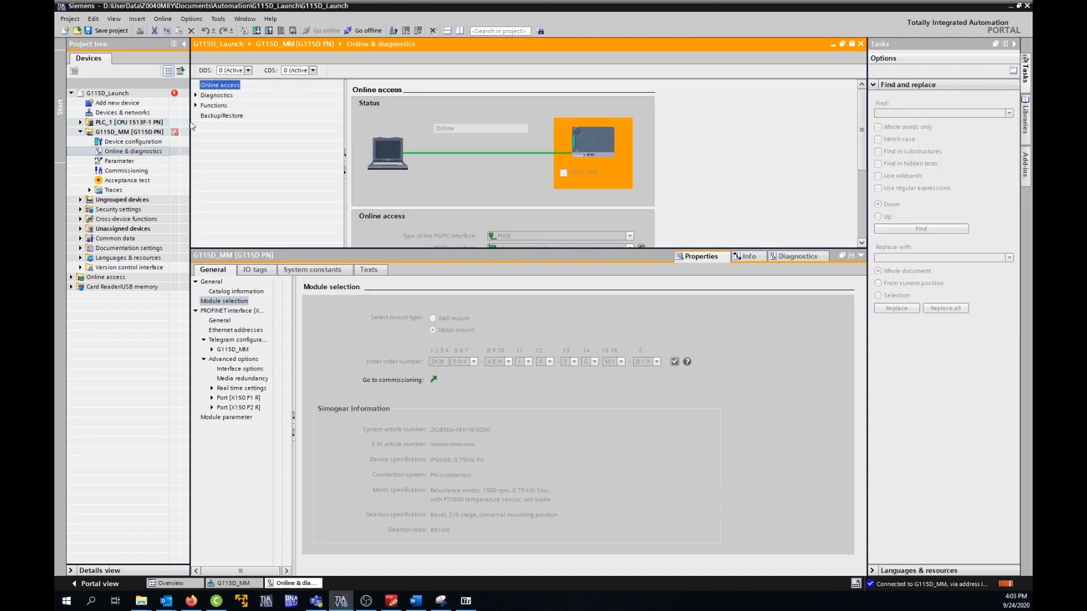
left_click(196, 95)
left_click(220, 117)
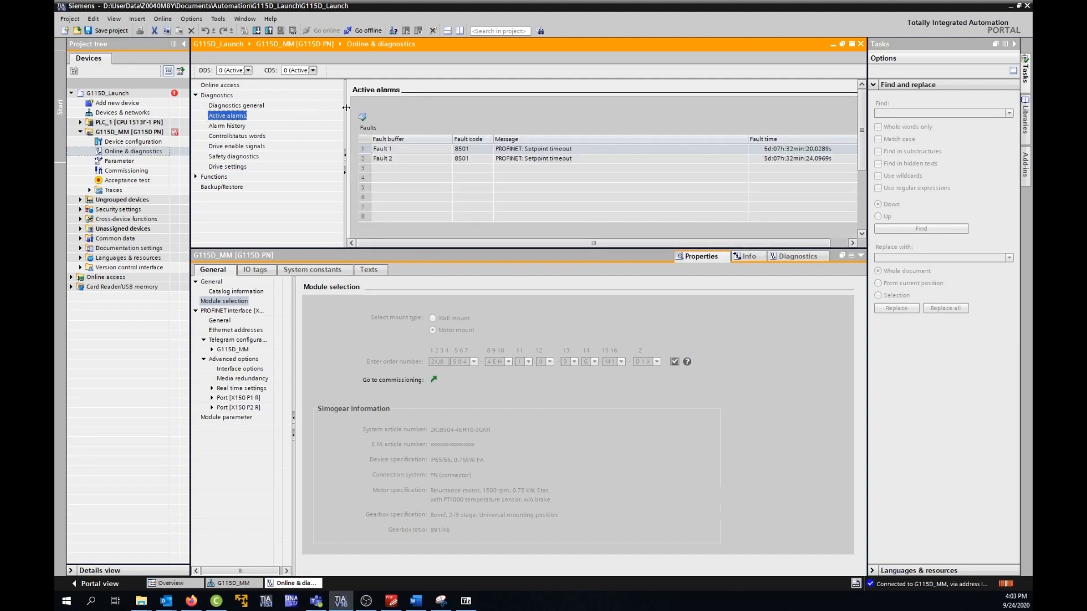
Step: Acknowledge the active PROFINET setpoint timeout faults of the G115D_MM drive
left_click(361, 118)
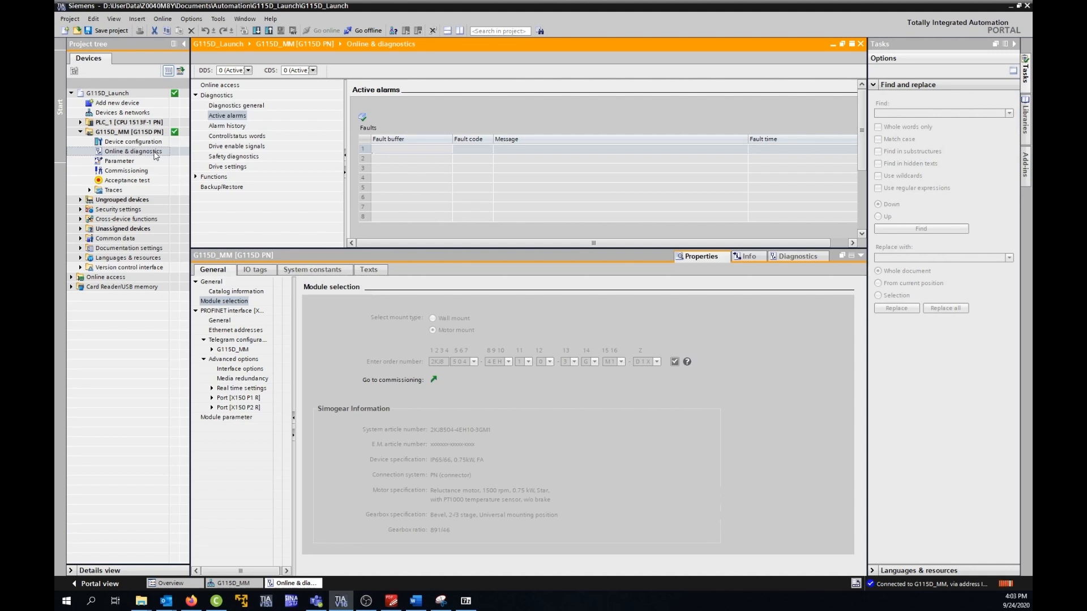
Step: Open the configuration summary in the G115D_MM drive's parameters and enlarge its area to review the control unit and motor data
double_click(124, 160)
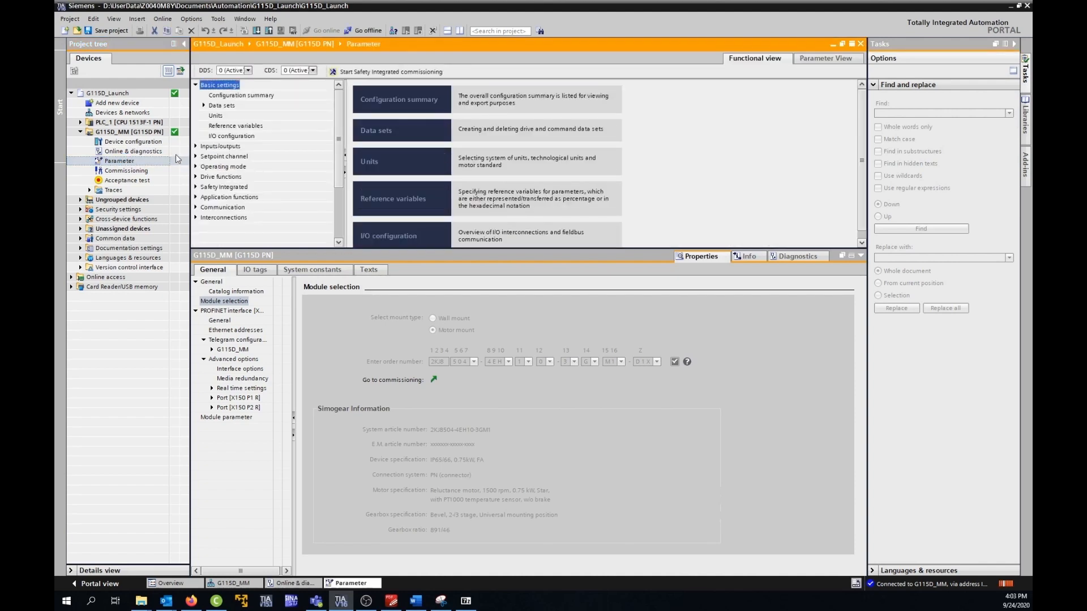
left_click(253, 95)
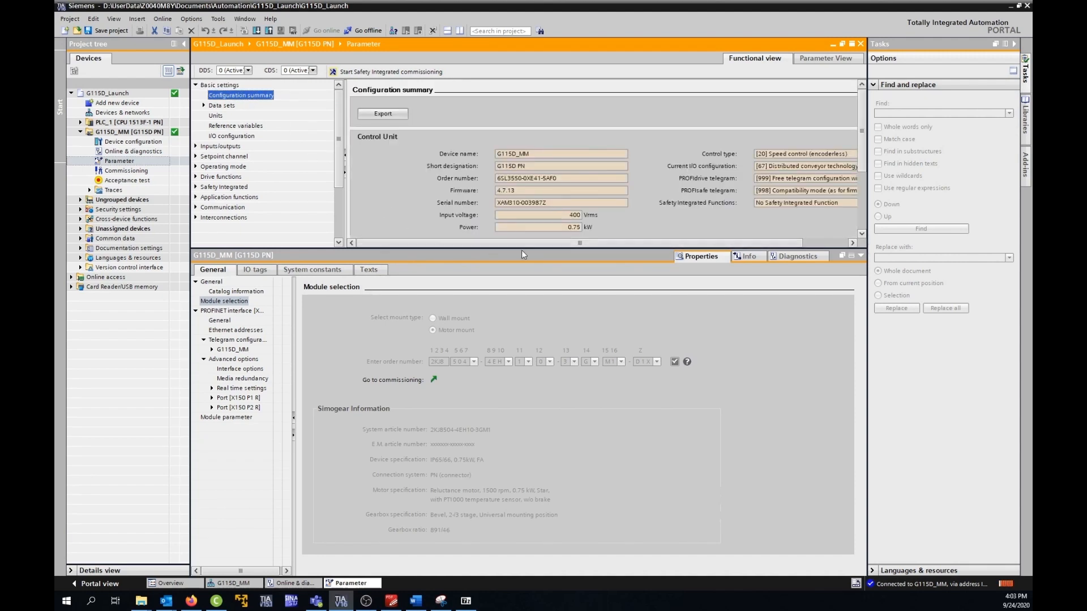
left_click_drag(521, 247, 545, 423)
left_click_drag(345, 221, 294, 217)
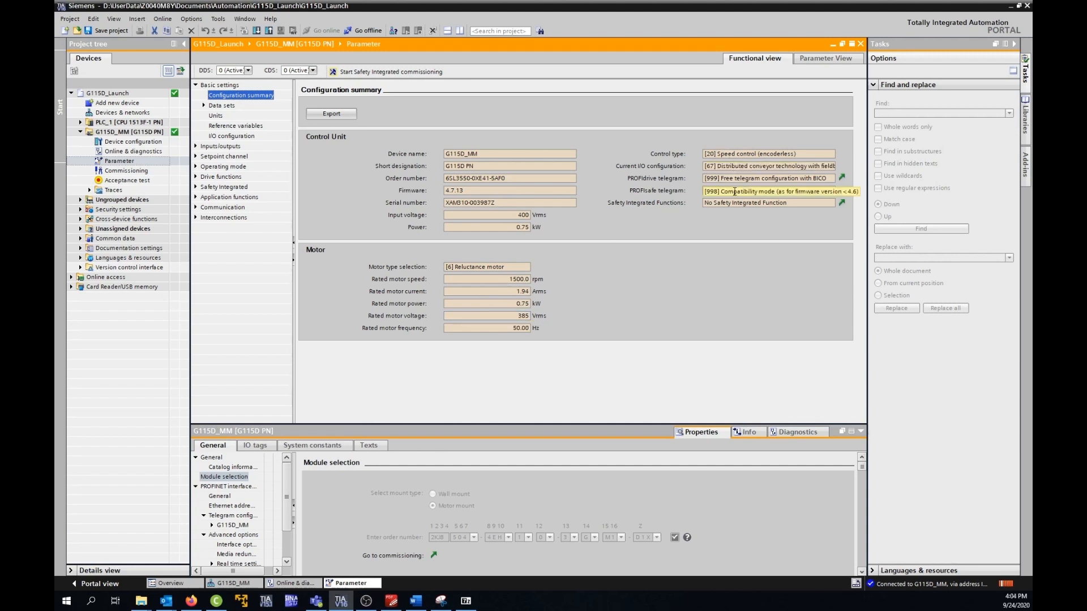
left_click(732, 219)
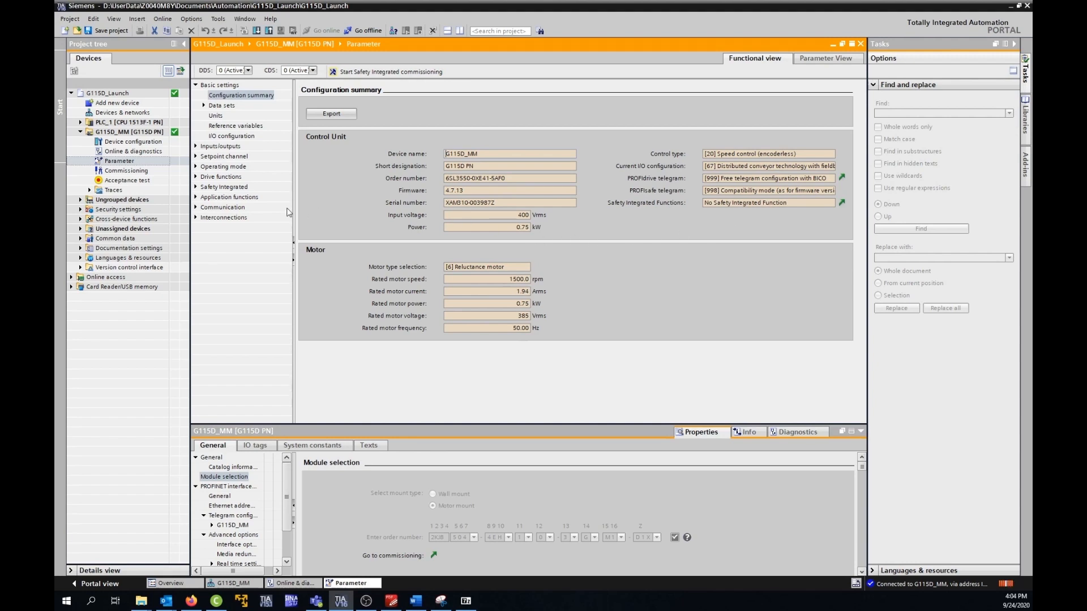
Step: Open the receive direction page of the drive's communication settings to view the telegram content
left_click(195, 208)
left_click(227, 217)
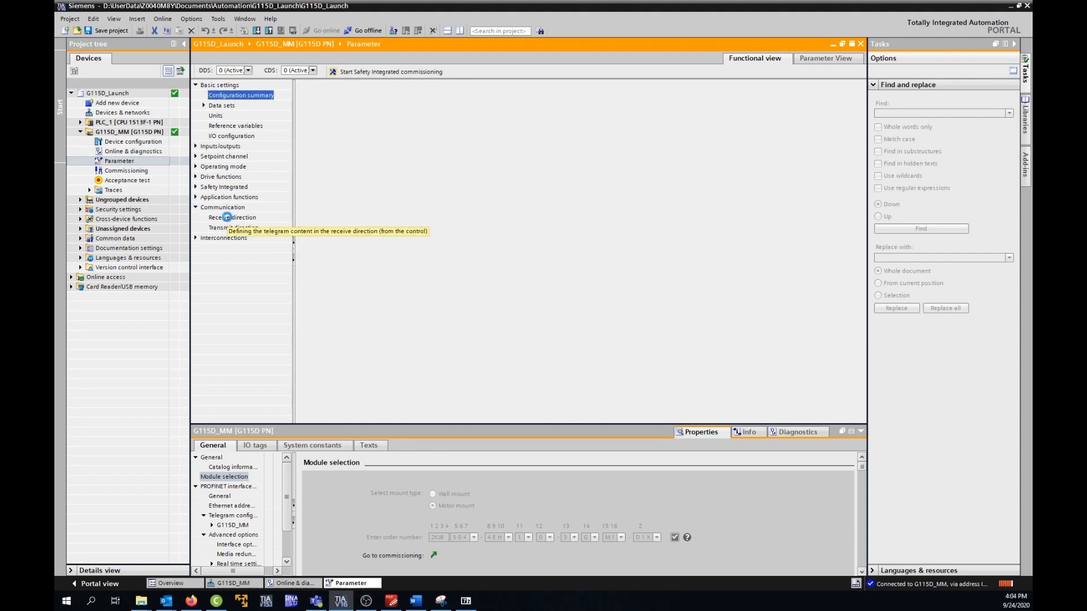